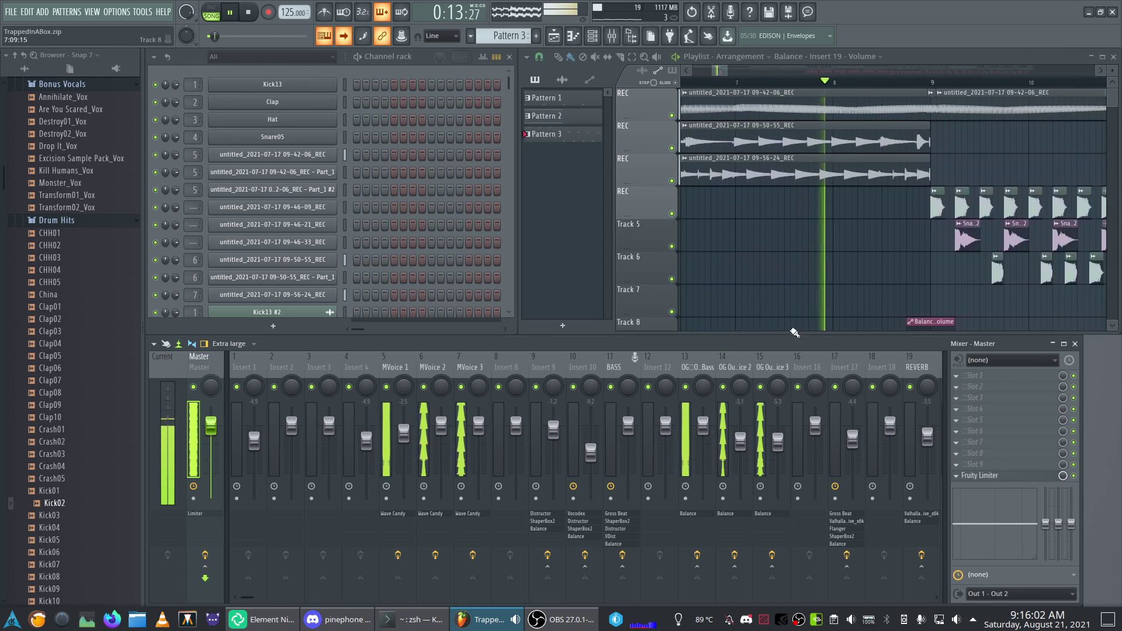
# Step: Widen the mixer so it fills the full width of the workspace
pyautogui.moveTo(1081, 373); pyautogui.dragTo(1120, 373)
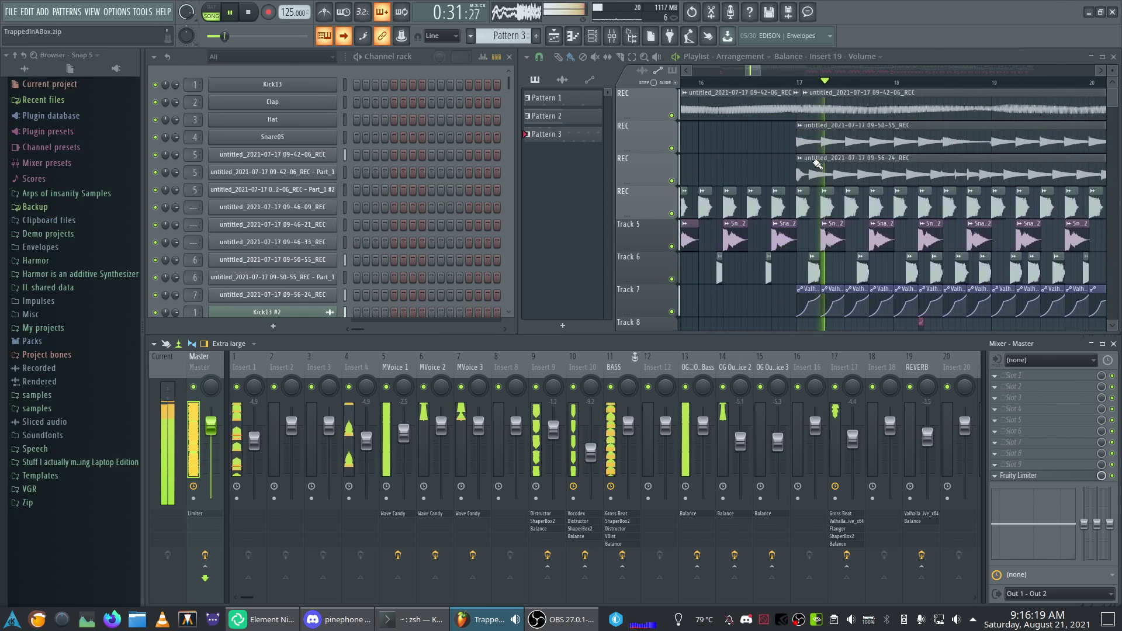
# Step: Examine the recorded audio, drum and automation clips across the playlist tracks down to Track 12 during playback
pyautogui.scroll(-2, 927, 53)
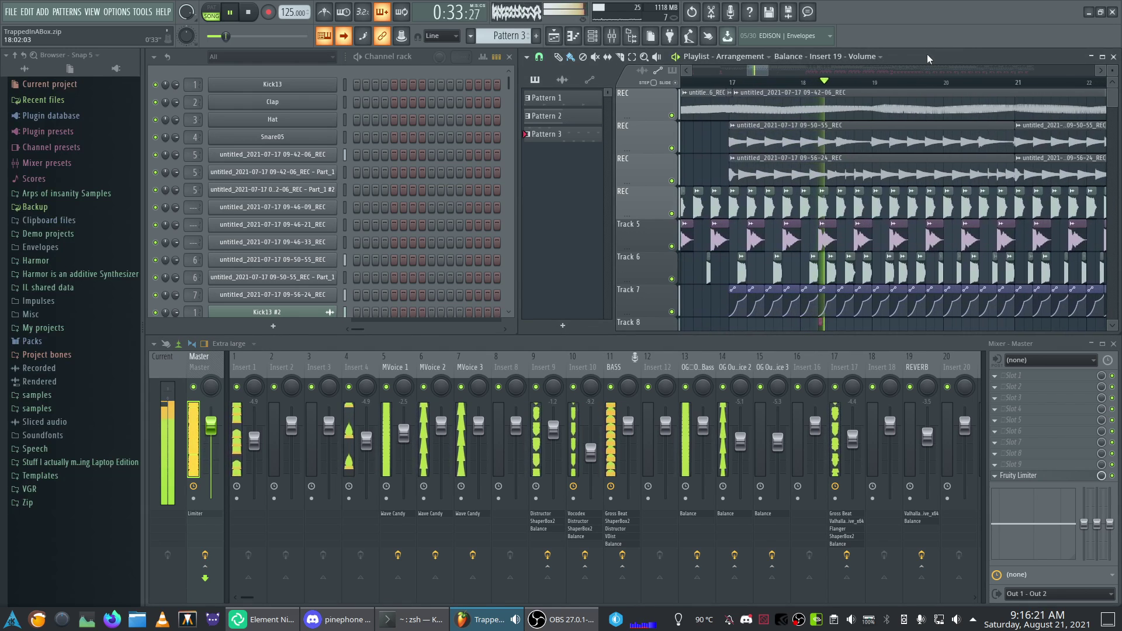
pyautogui.scroll(-1, 927, 54)
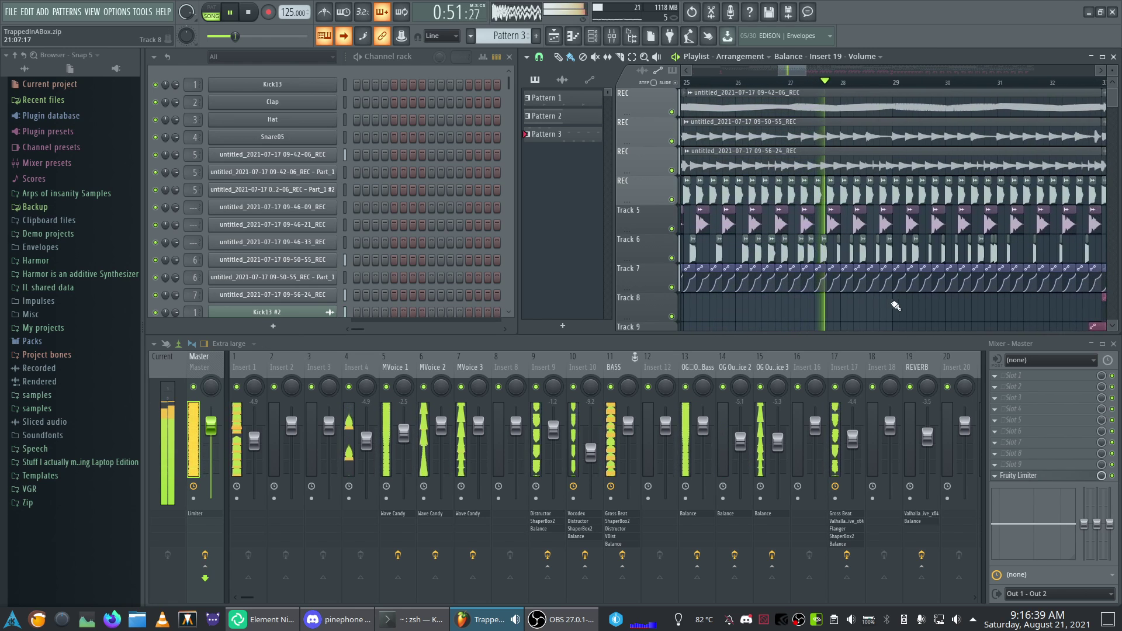
pyautogui.scroll(-1, 895, 305)
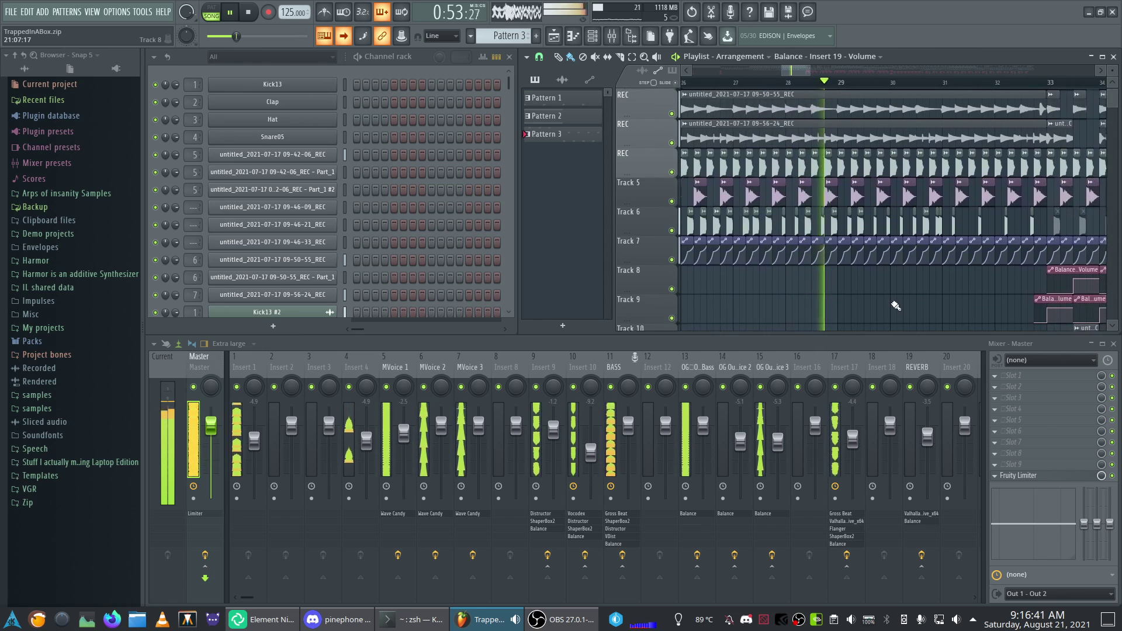
pyautogui.scroll(-2, 896, 305)
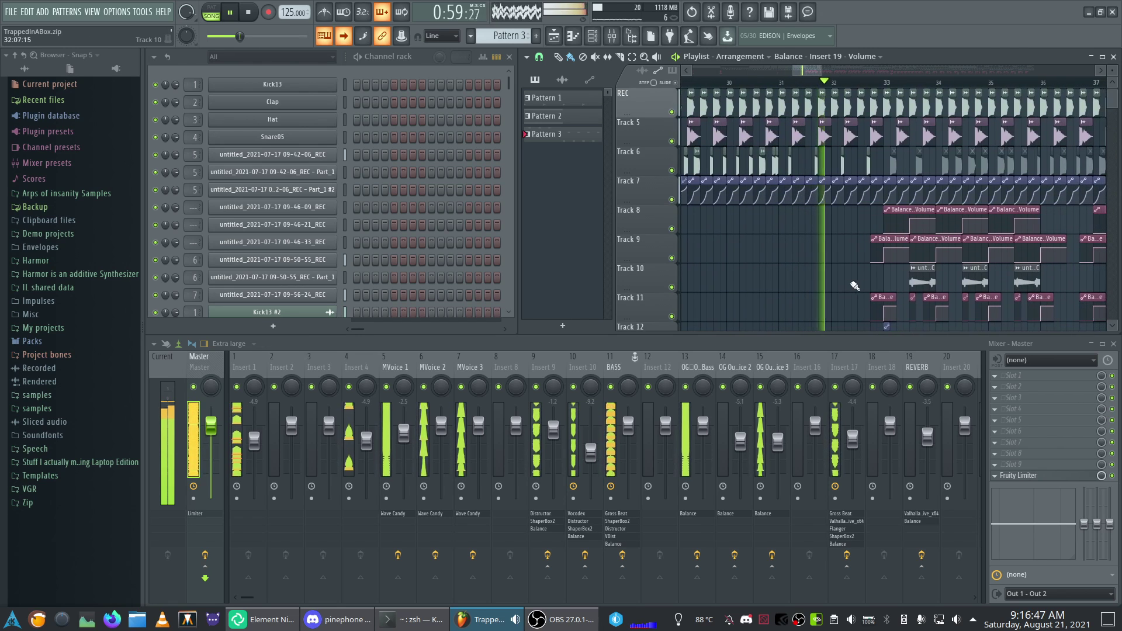
pyautogui.scroll(-1, 841, 289)
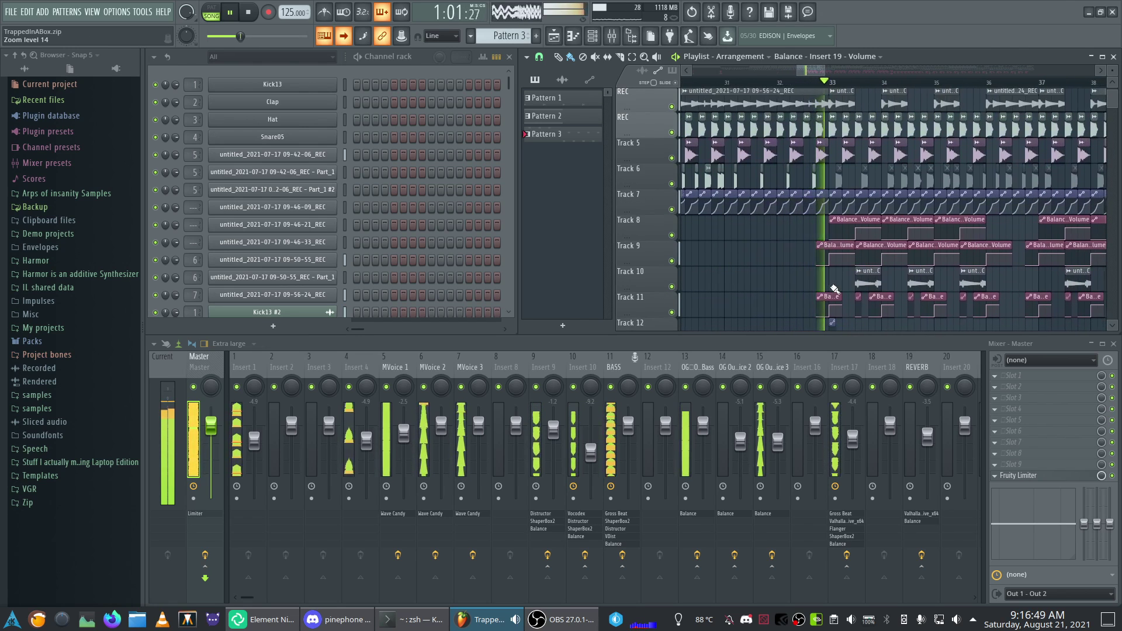
pyautogui.scroll(-1, 834, 288)
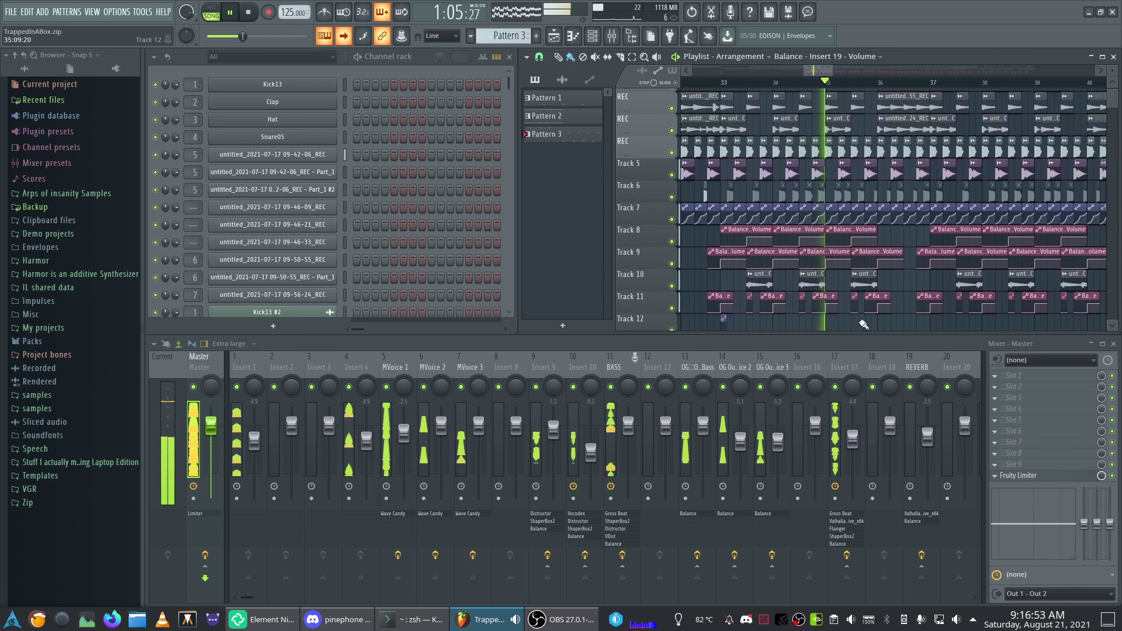
pyautogui.moveTo(1113, 111); pyautogui.dragTo(1116, 102)
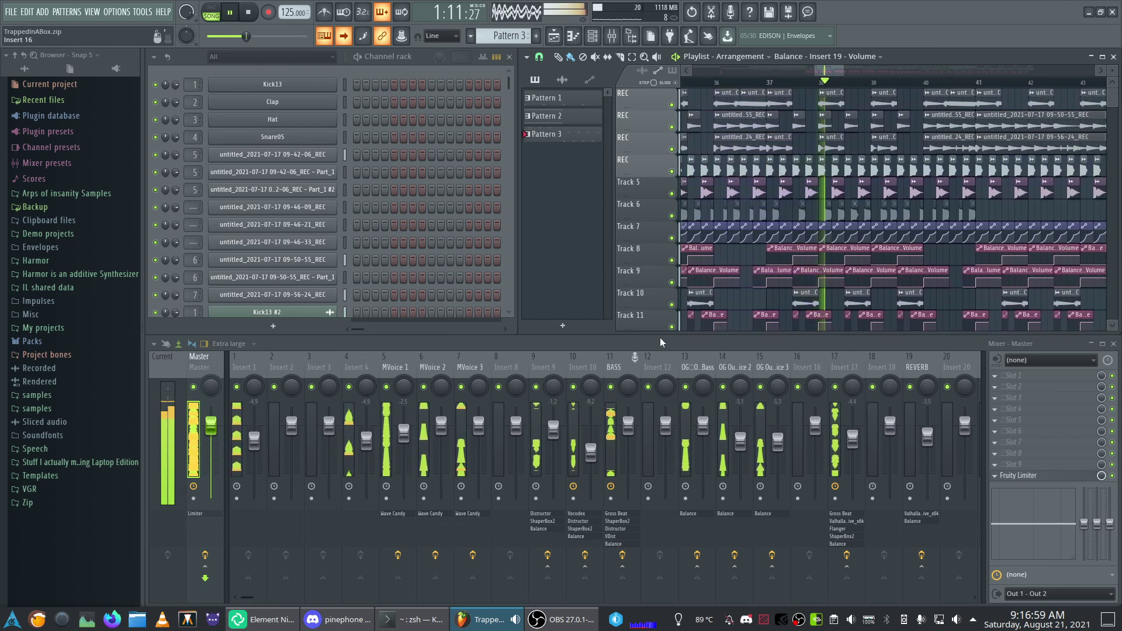
# Step: Make the playlist taller by shrinking the mixer, and extend the channel rack down to the mixer's edge
pyautogui.moveTo(625, 337)
pyautogui.mouseDown()
pyautogui.moveTo(624, 350)
pyautogui.moveTo(611, 345)
pyautogui.mouseUp()
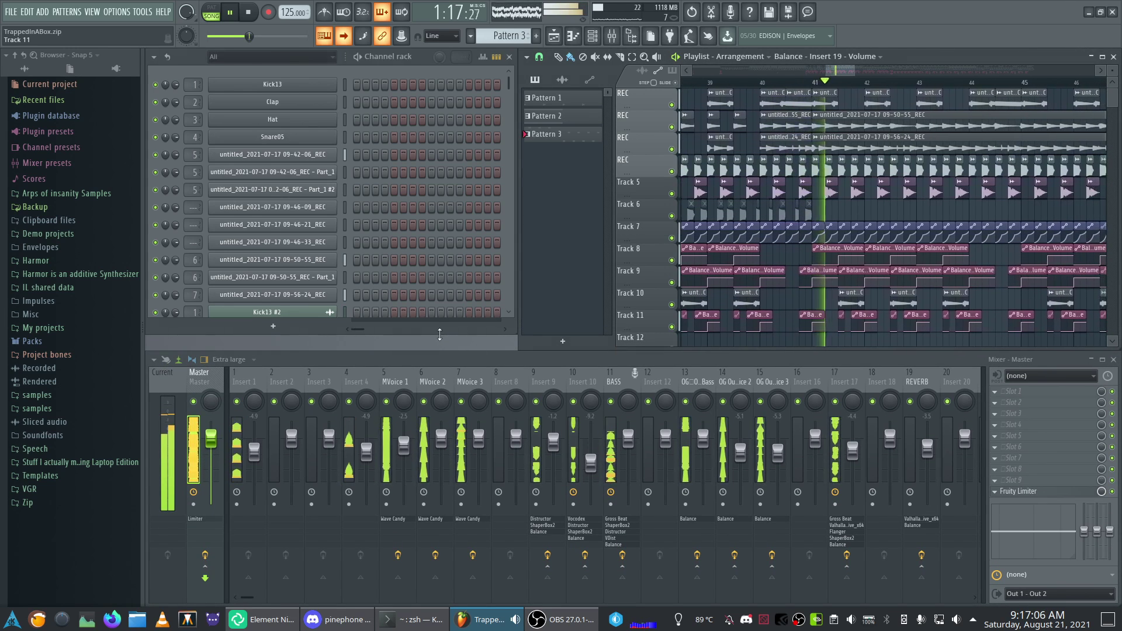
pyautogui.moveTo(439, 334); pyautogui.dragTo(439, 349)
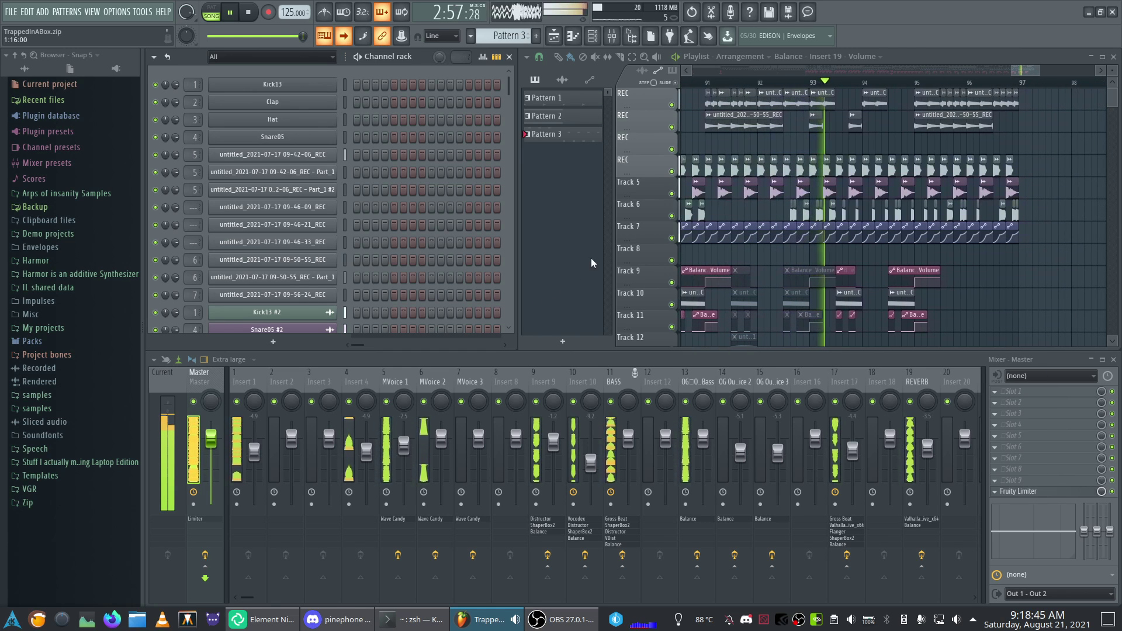
# Step: Set the playlist time selection to bars 81 to 97 for looped playback and deselect the clips
pyautogui.scroll(-2, 778, 180)
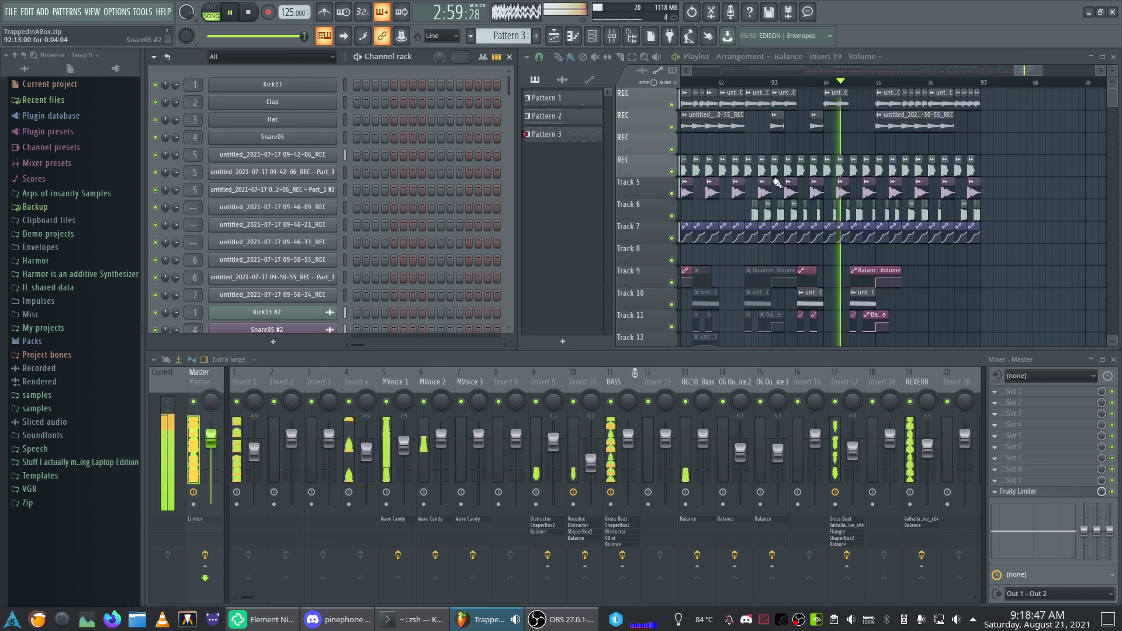
pyautogui.scroll(-2, 893, 105)
pyautogui.moveTo(1019, 72); pyautogui.dragTo(997, 69)
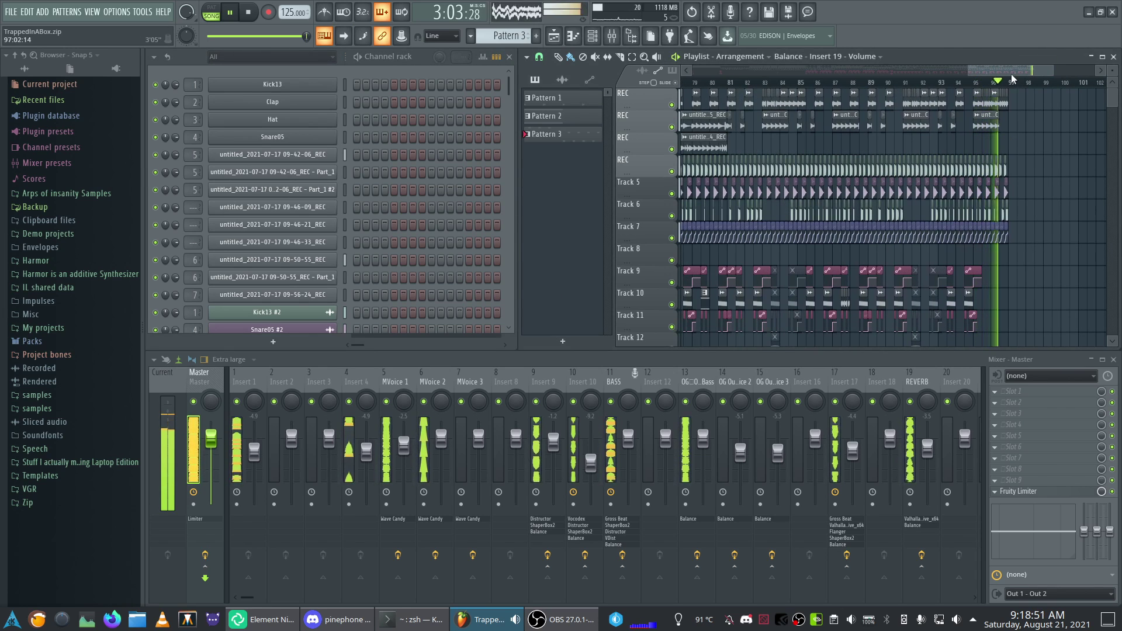
pyautogui.moveTo(1012, 83); pyautogui.dragTo(729, 85)
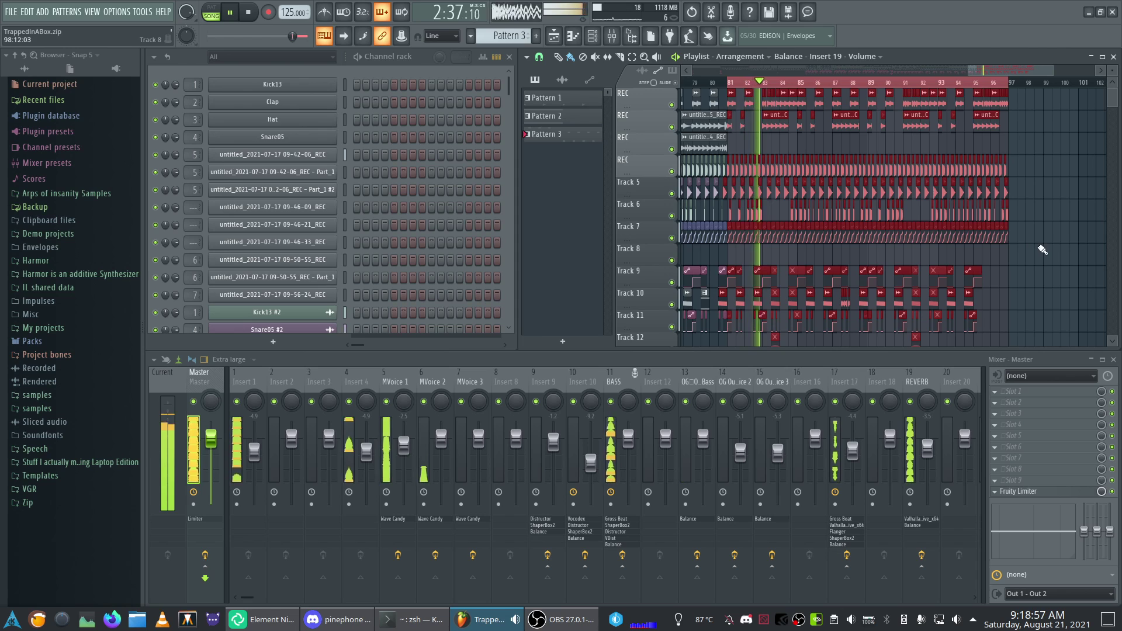
pyautogui.click(852, 302)
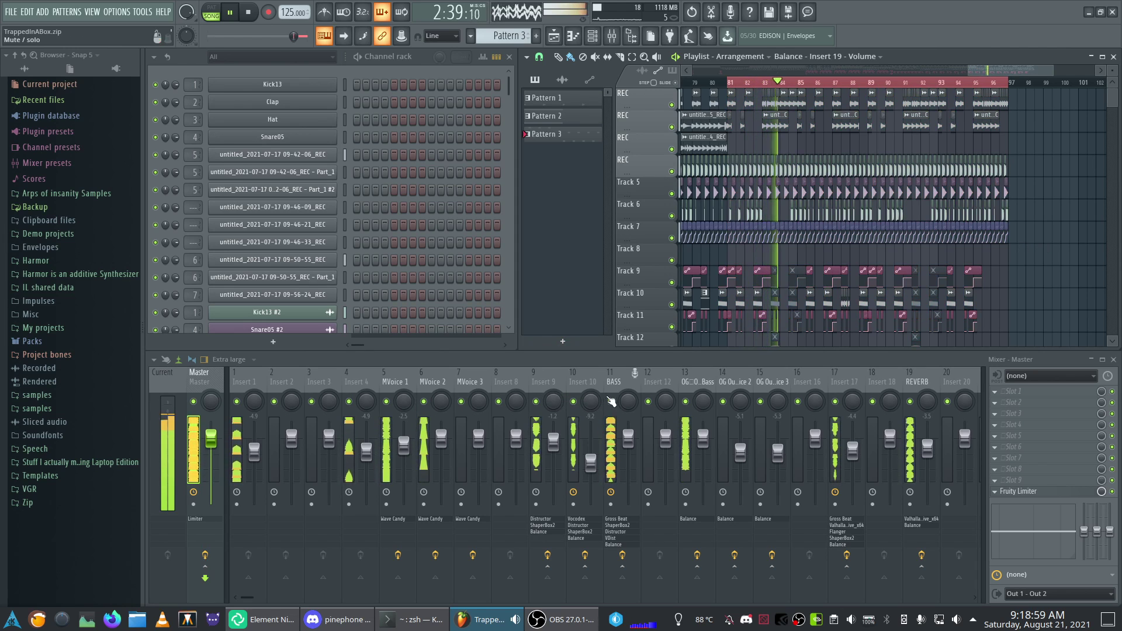
# Step: Solo the MVoice 1 mixer track together with the tracks it is routed to
pyautogui.keyDown('ctrl'); pyautogui.click(388, 401); pyautogui.keyUp('ctrl')
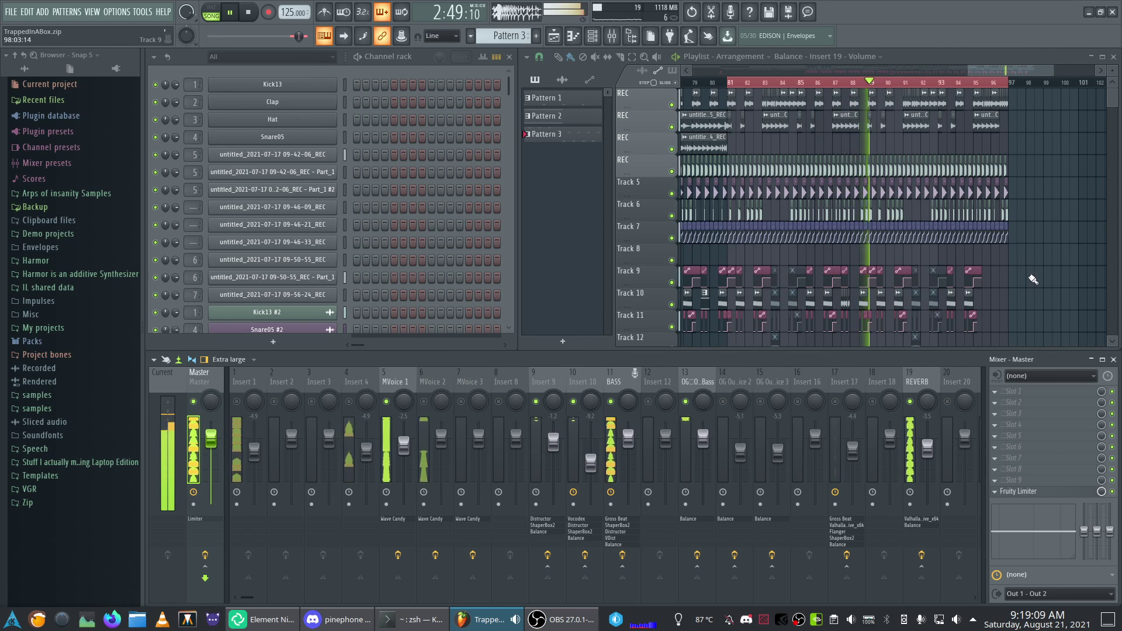
pyautogui.scroll(-1, 1032, 281)
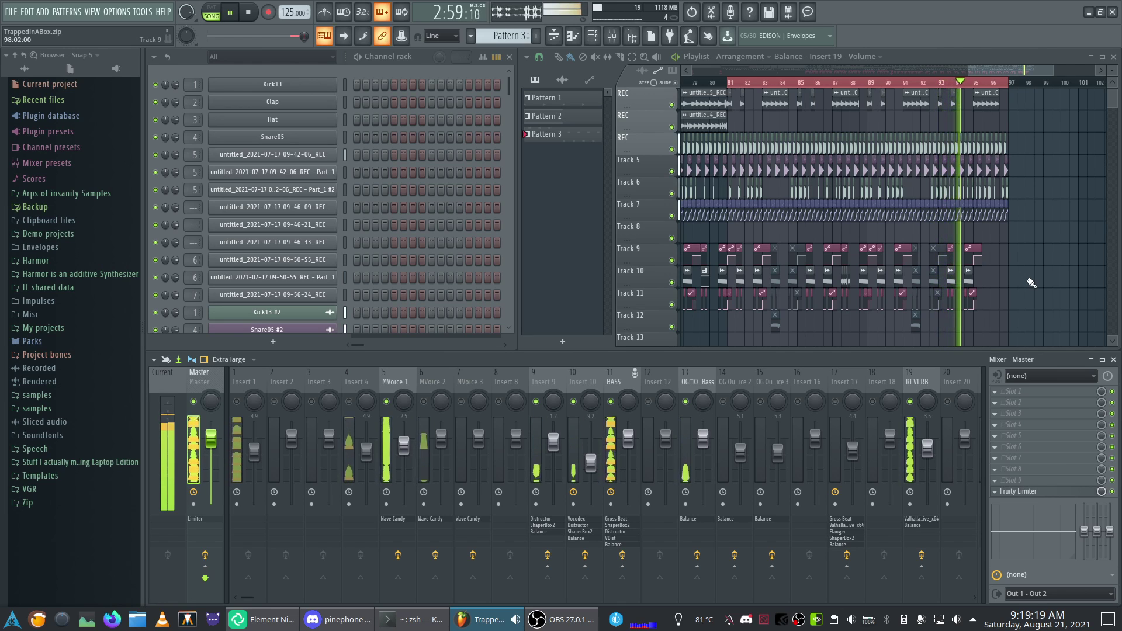
pyautogui.scroll(1, 1031, 283)
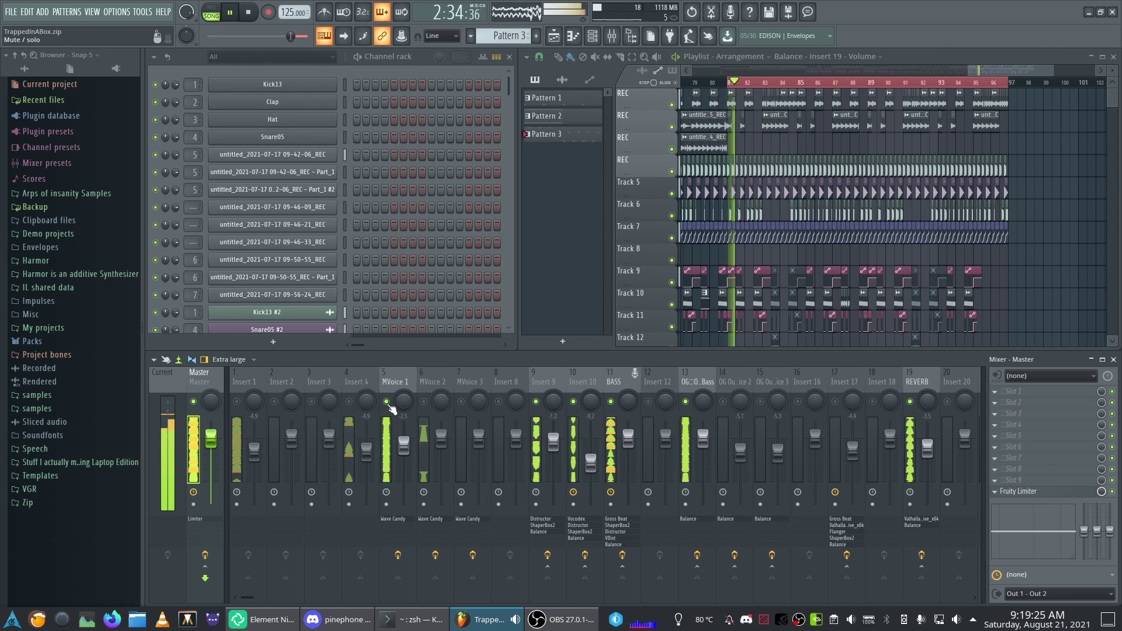
# Step: Mute the Insert 9, Insert 10 and BASS mixer tracks, and select the MVoice 1 track
pyautogui.click(536, 402)
pyautogui.click(573, 401)
pyautogui.click(611, 401)
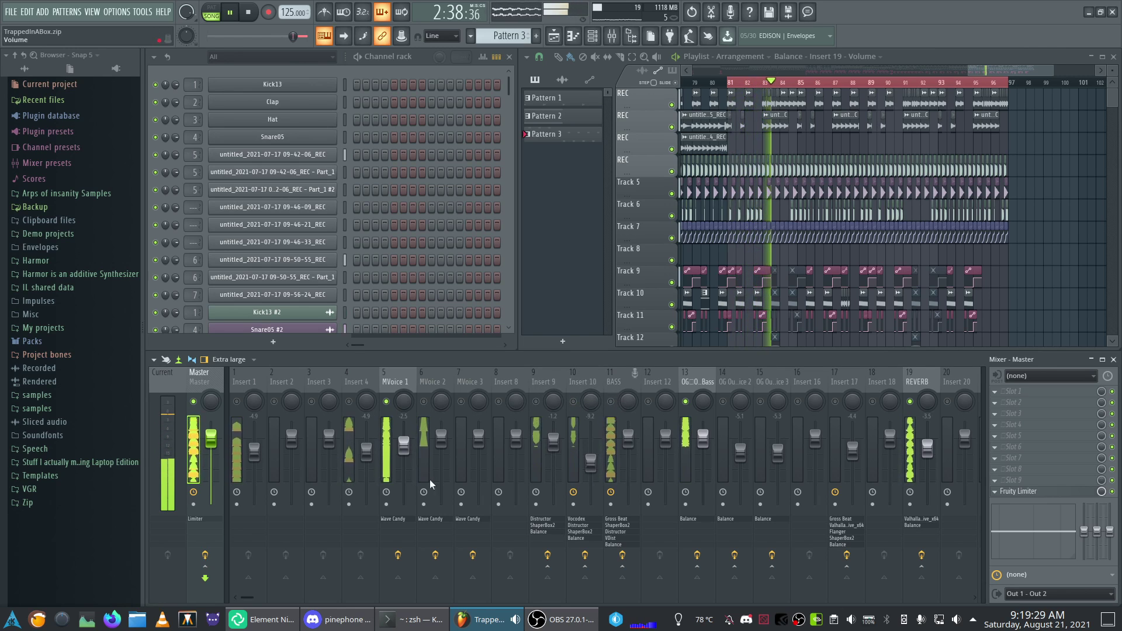
pyautogui.click(402, 461)
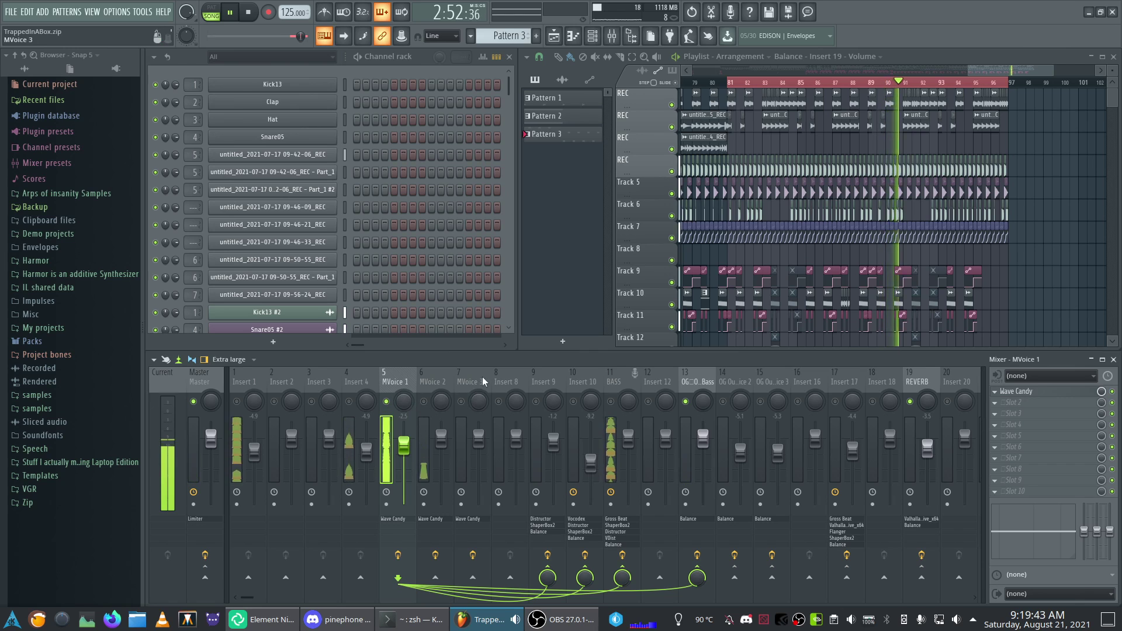
# Step: Set the playlist time selection to bars 65 to 97 for looped playback
pyautogui.moveTo(998, 70); pyautogui.dragTo(803, 88)
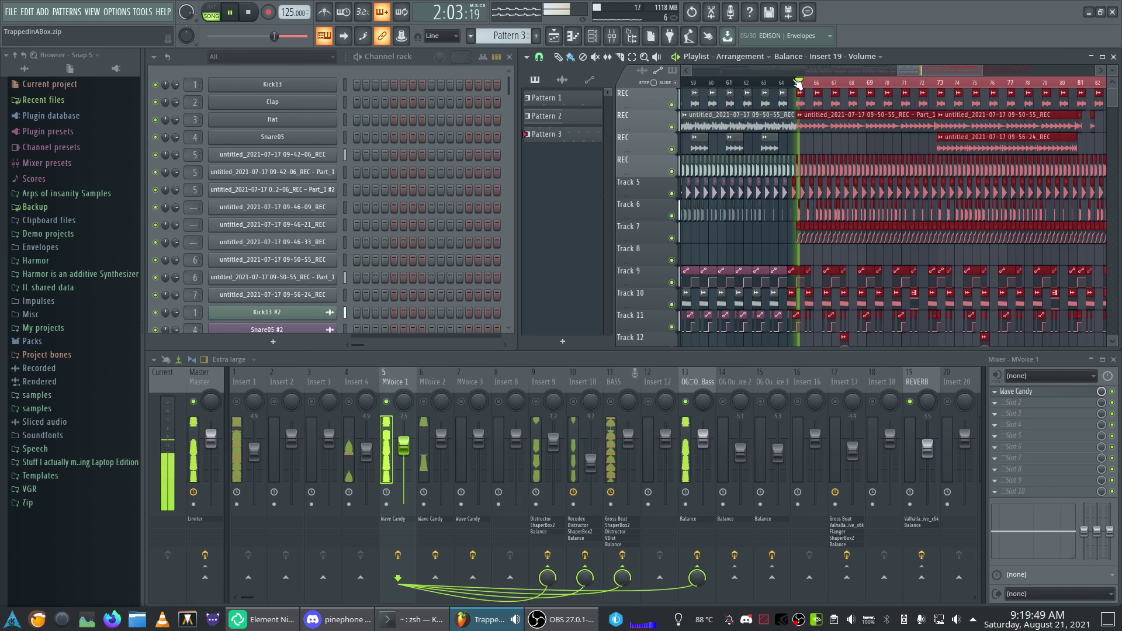
pyautogui.scroll(-1, 832, 144)
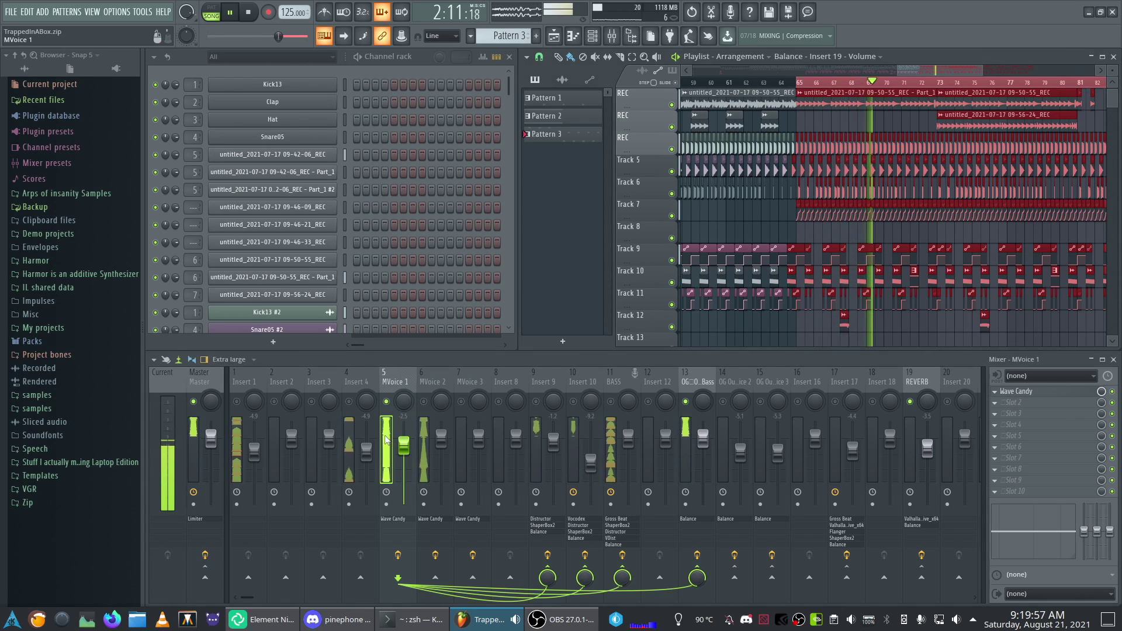
# Step: Route the MVoice 1 mixer track directly to the Master and deselect the playlist clips
pyautogui.click(205, 577)
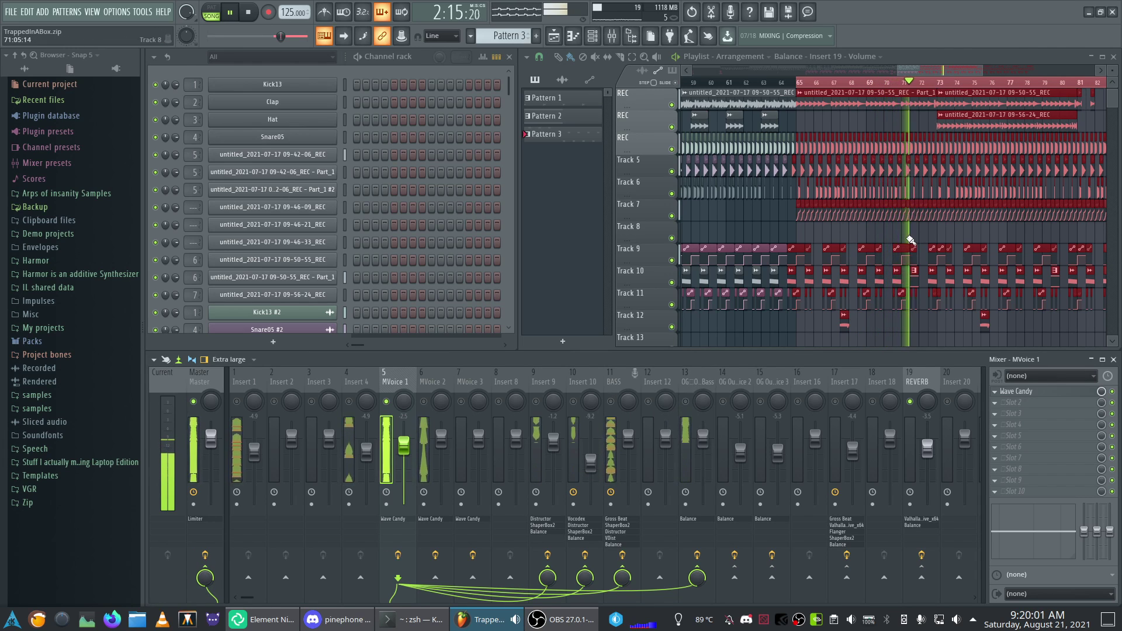
pyautogui.hotkey('ctrl', 'd')
pyautogui.moveTo(940, 67); pyautogui.dragTo(954, 66)
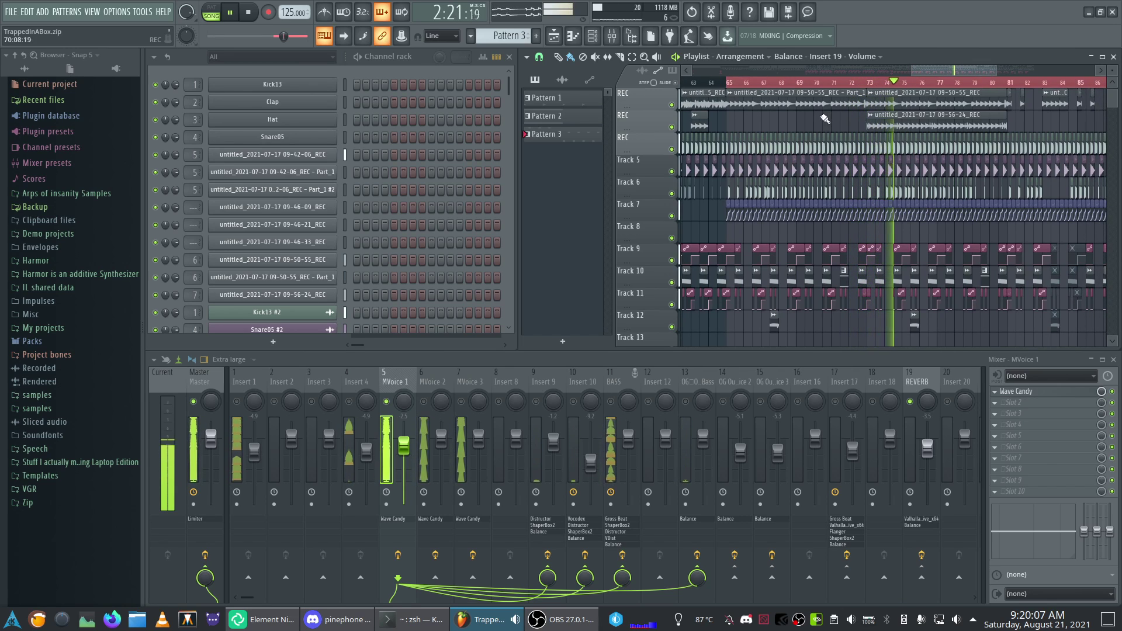
pyautogui.scroll(1, 916, 148)
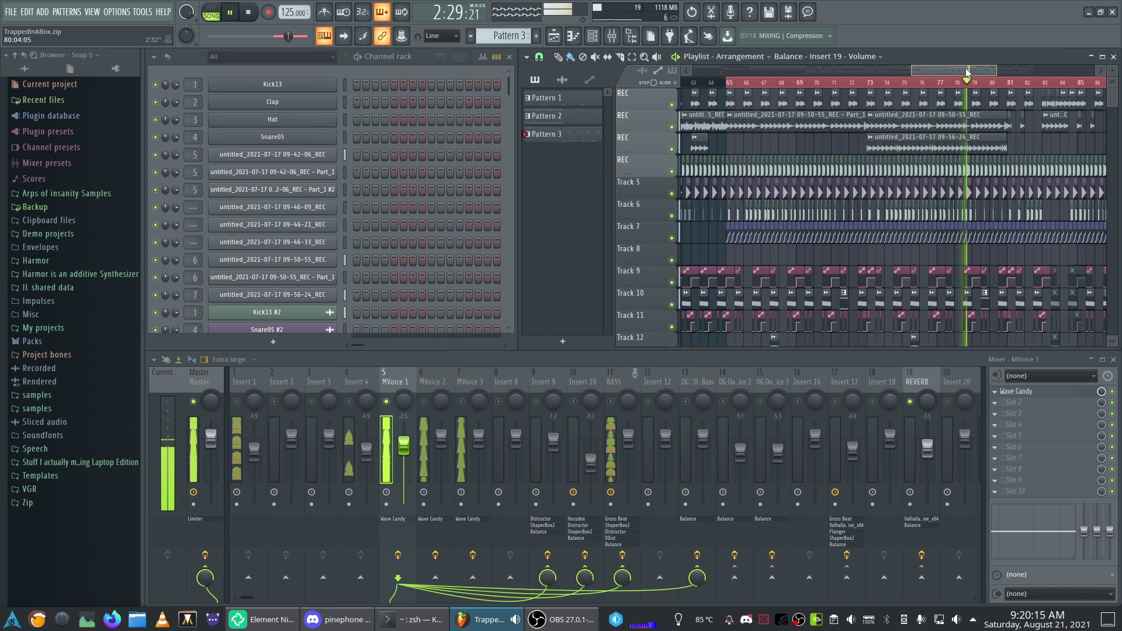
pyautogui.moveTo(967, 73); pyautogui.dragTo(1027, 68)
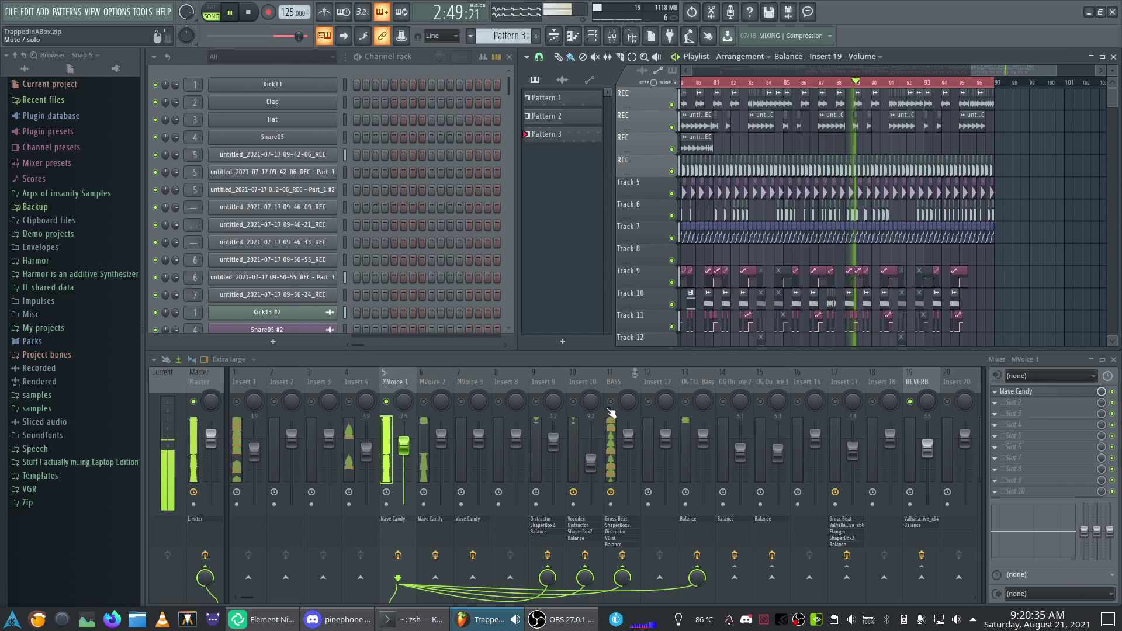
# Step: Unmute the Insert 9, Insert 10, OG Bass and BASS mixer tracks
pyautogui.click(536, 402)
pyautogui.click(573, 401)
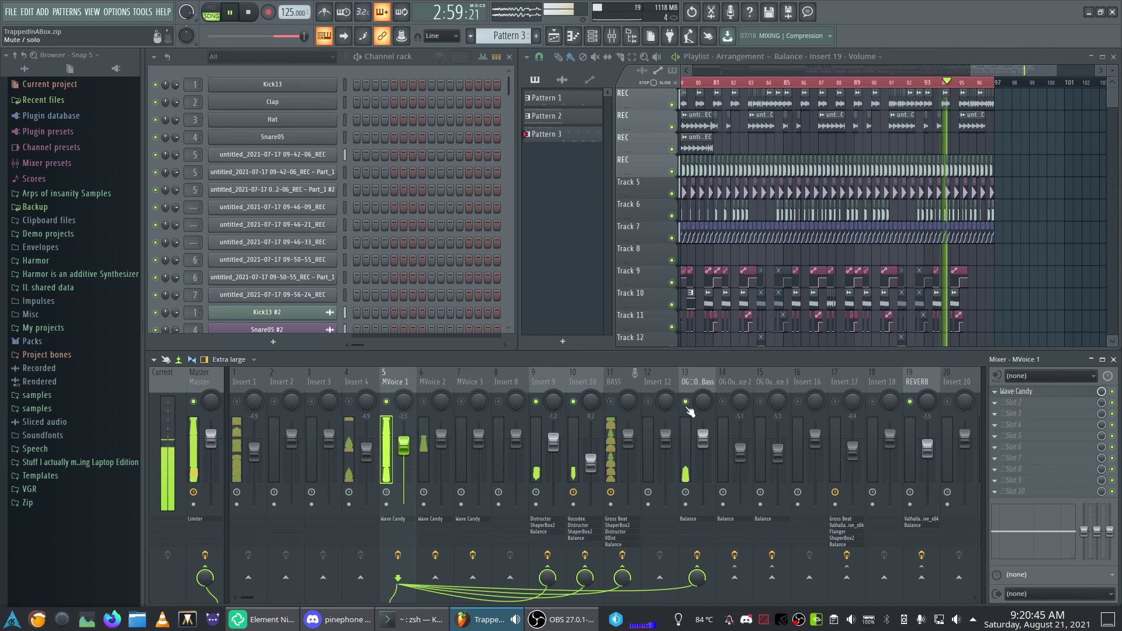
pyautogui.click(610, 407)
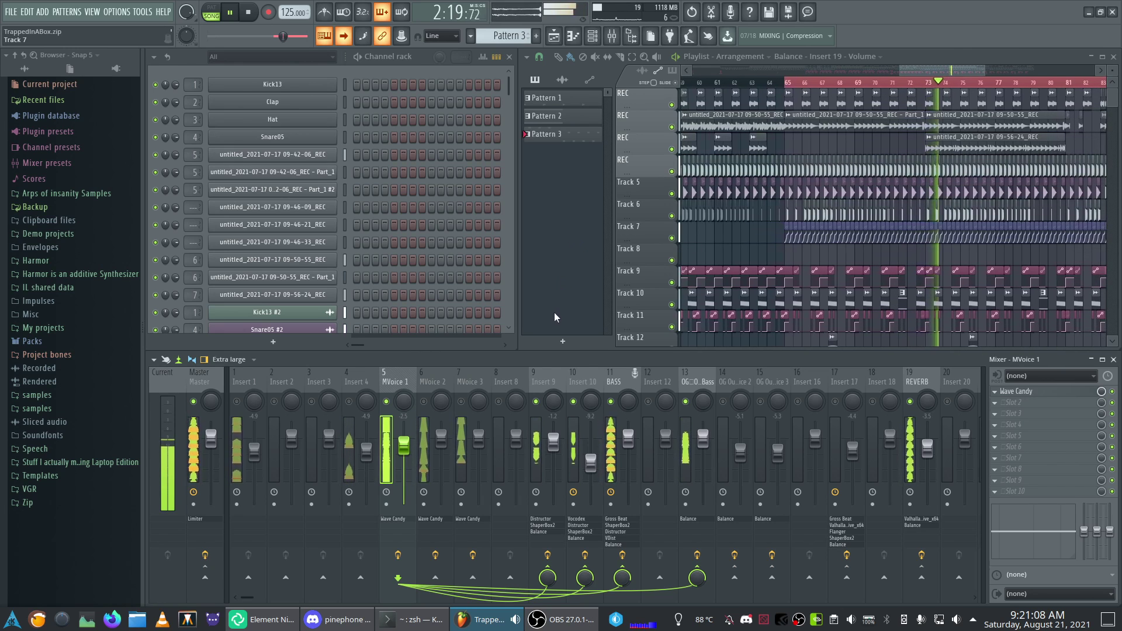
# Step: Open the Gross Beat effect of the BASS mixer track and move its window clear of the mixer's track strips
pyautogui.click(613, 448)
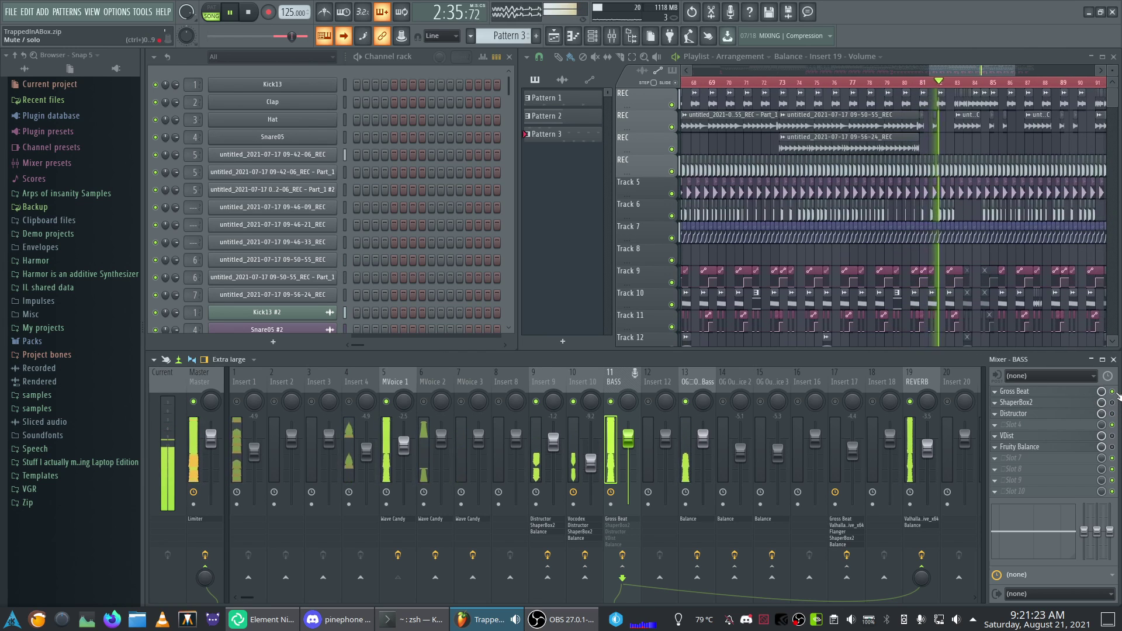
pyautogui.click(1051, 392)
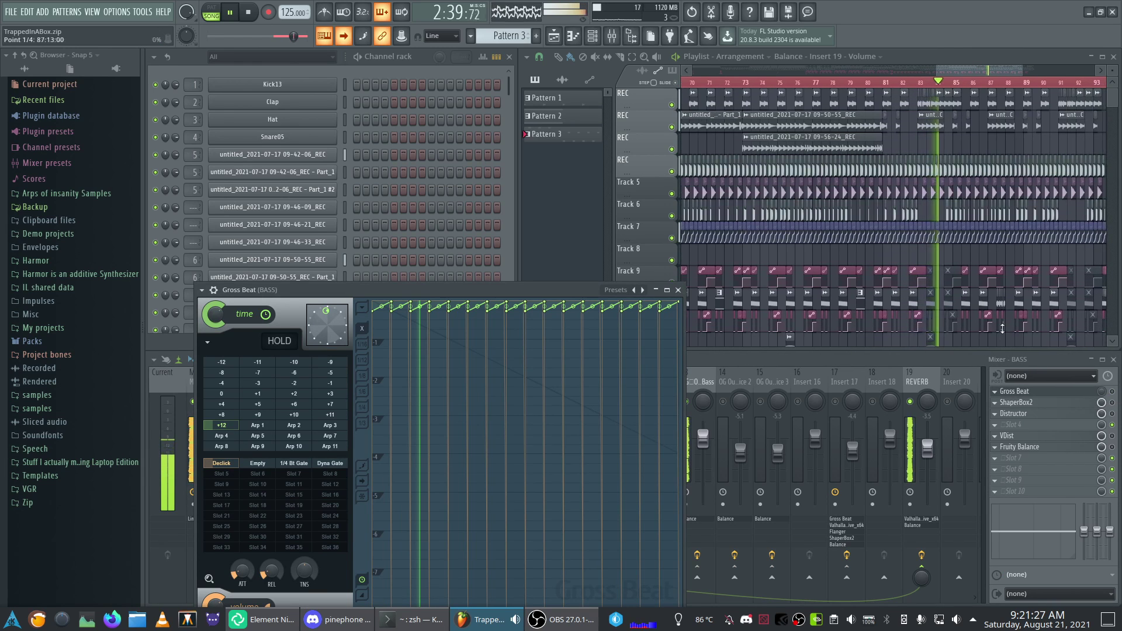
pyautogui.moveTo(525, 286); pyautogui.dragTo(473, 51)
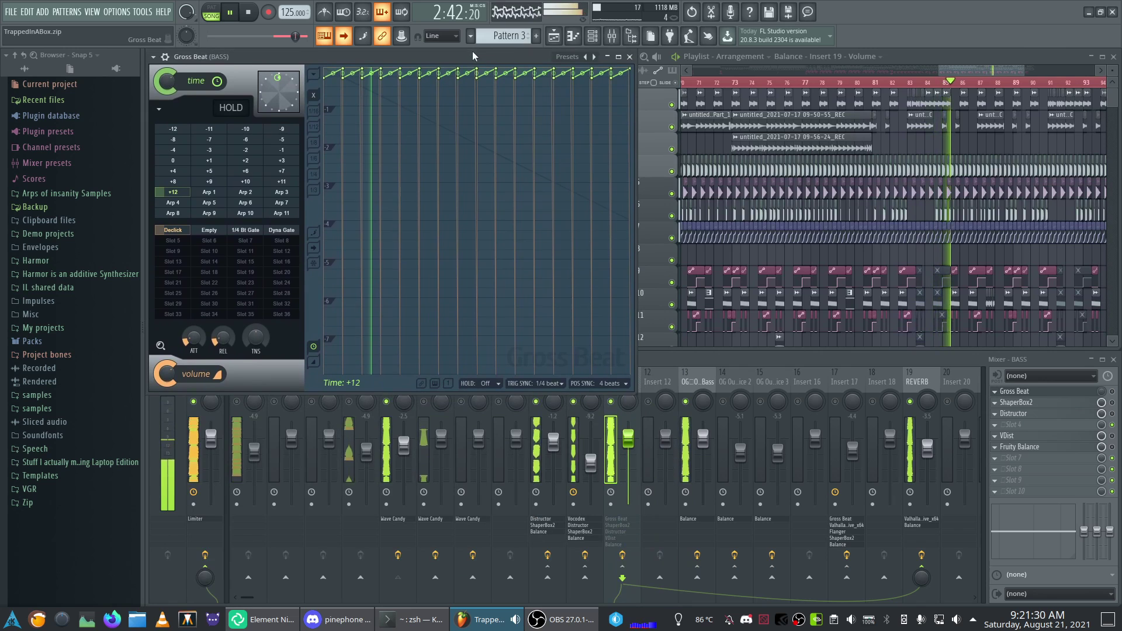
# Step: Enable Gross Beat on the BASS track and lower its mix level
pyautogui.click(1116, 396)
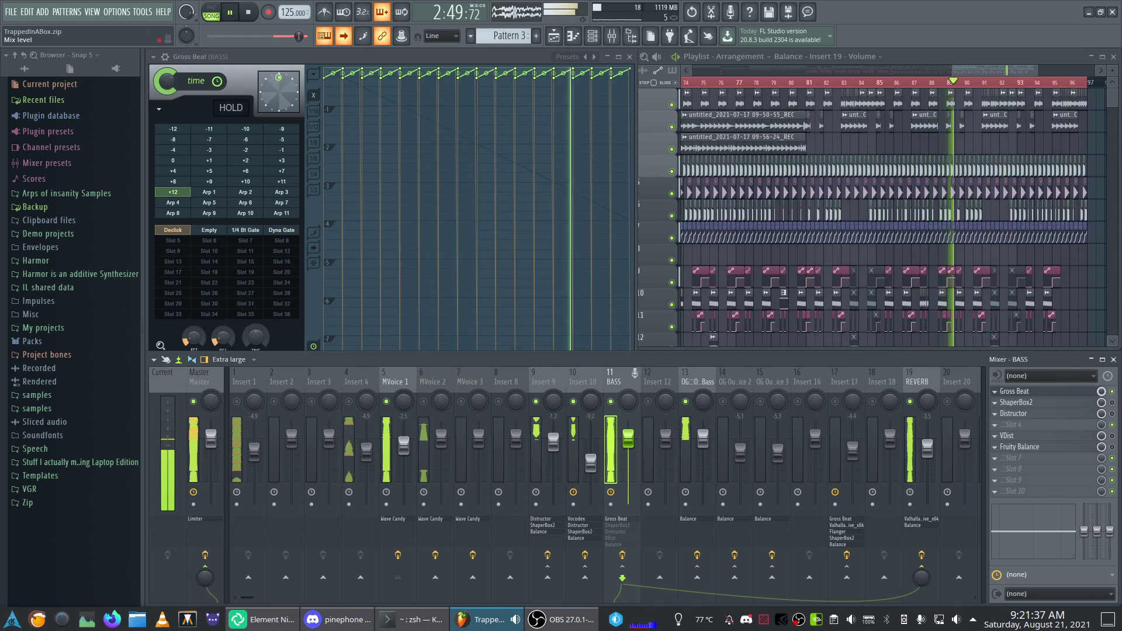
pyautogui.moveTo(1101, 391); pyautogui.dragTo(1099, 407)
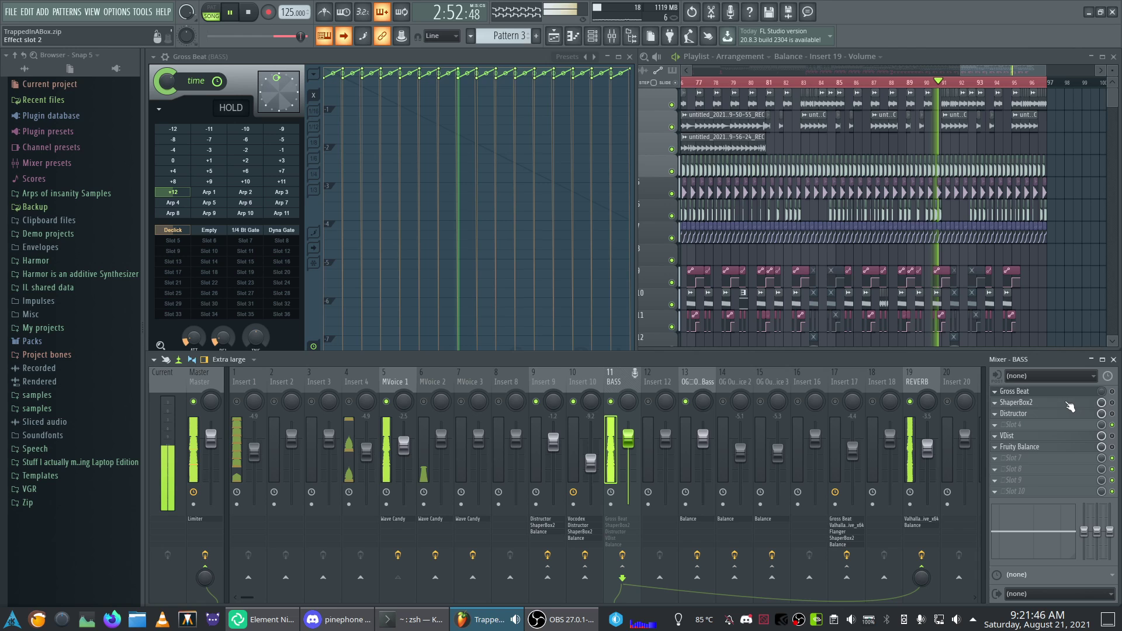
# Step: Open the ShaperBox2 effect of the BASS track above the mixer and enable it
pyautogui.click(1069, 405)
pyautogui.moveTo(608, 104); pyautogui.dragTo(507, 58)
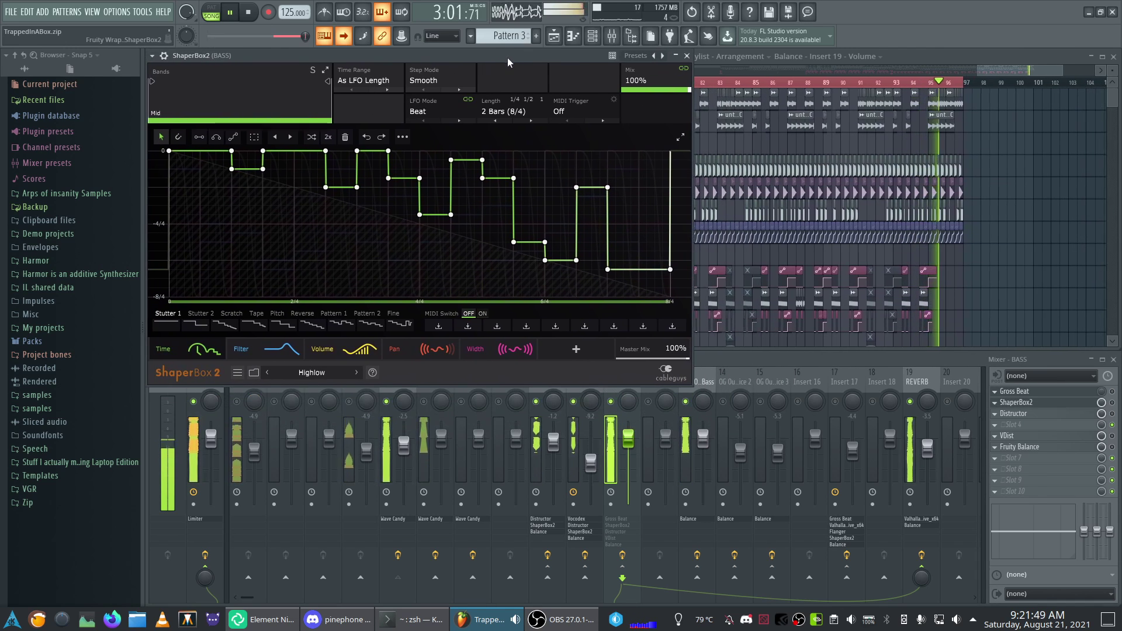
pyautogui.click(1114, 405)
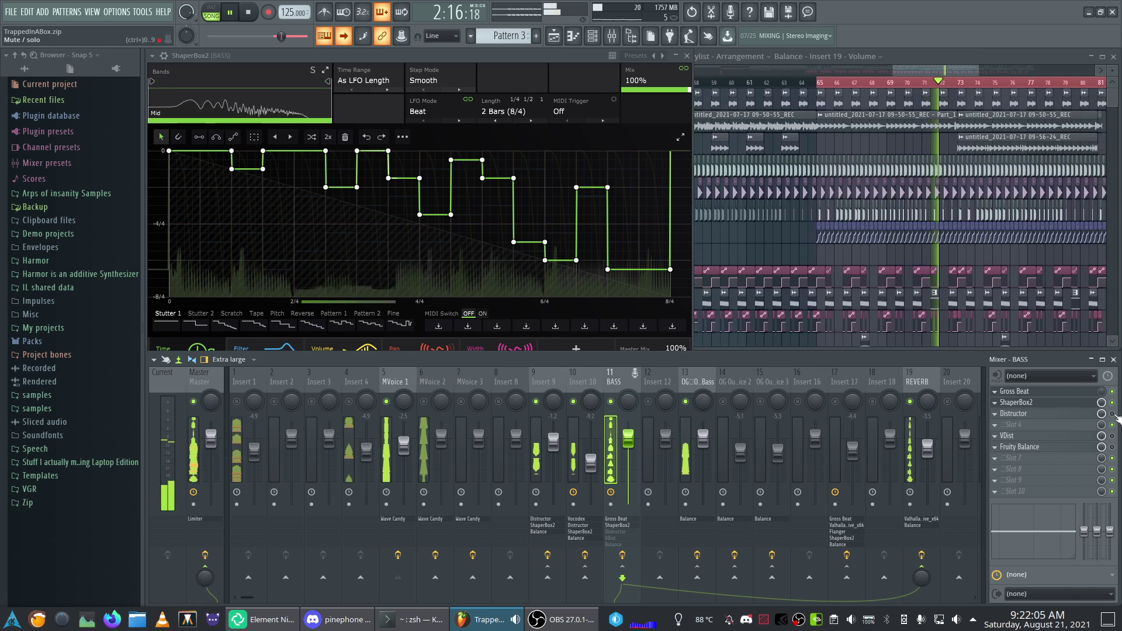
# Step: Open the Distructor effect of the BASS track, enable it and place its window above the mixer
pyautogui.click(1035, 412)
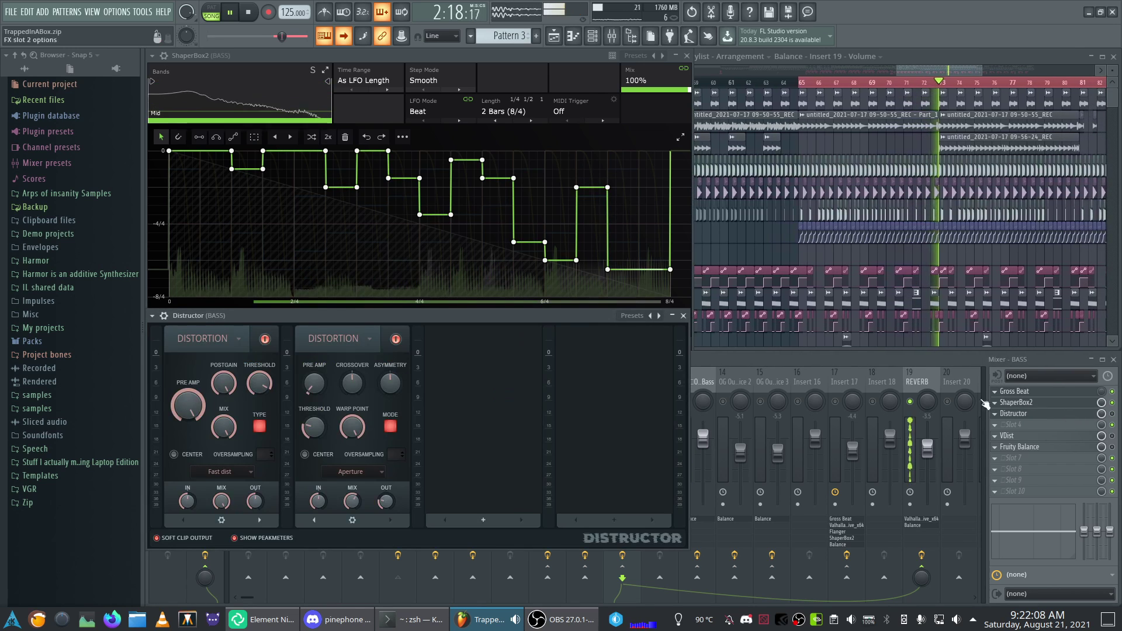
pyautogui.click(1116, 403)
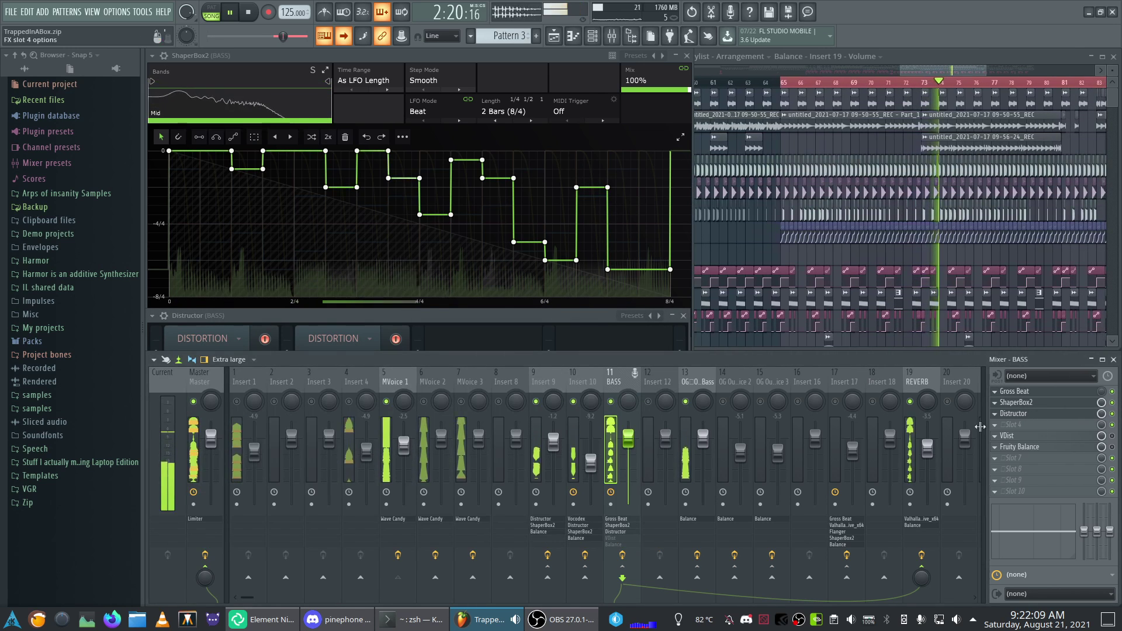
pyautogui.click(505, 315)
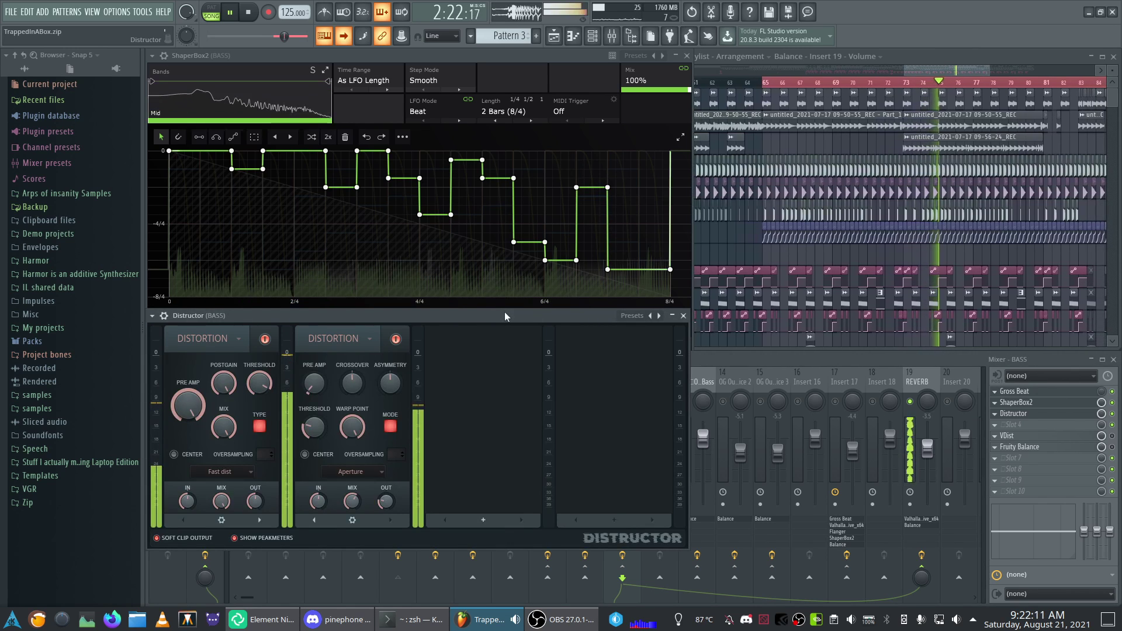
pyautogui.moveTo(504, 317); pyautogui.dragTo(503, 57)
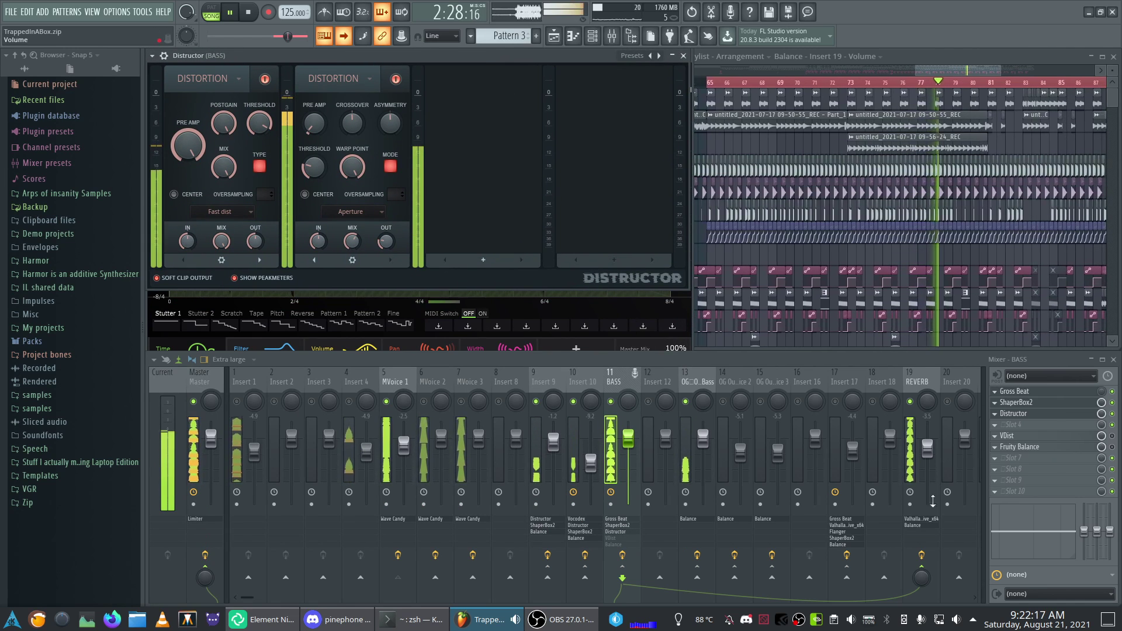
# Step: Open ValhallaSupermassive on the REVERB track and compare the sound with the track's effects bypassed and enabled
pyautogui.click(922, 555)
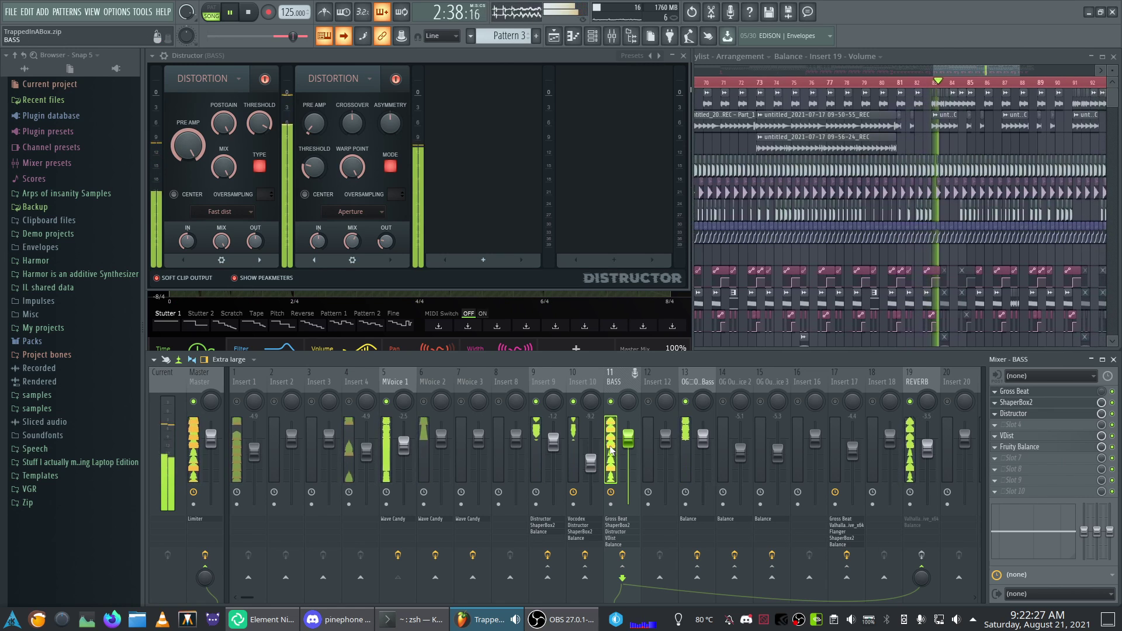
pyautogui.click(911, 433)
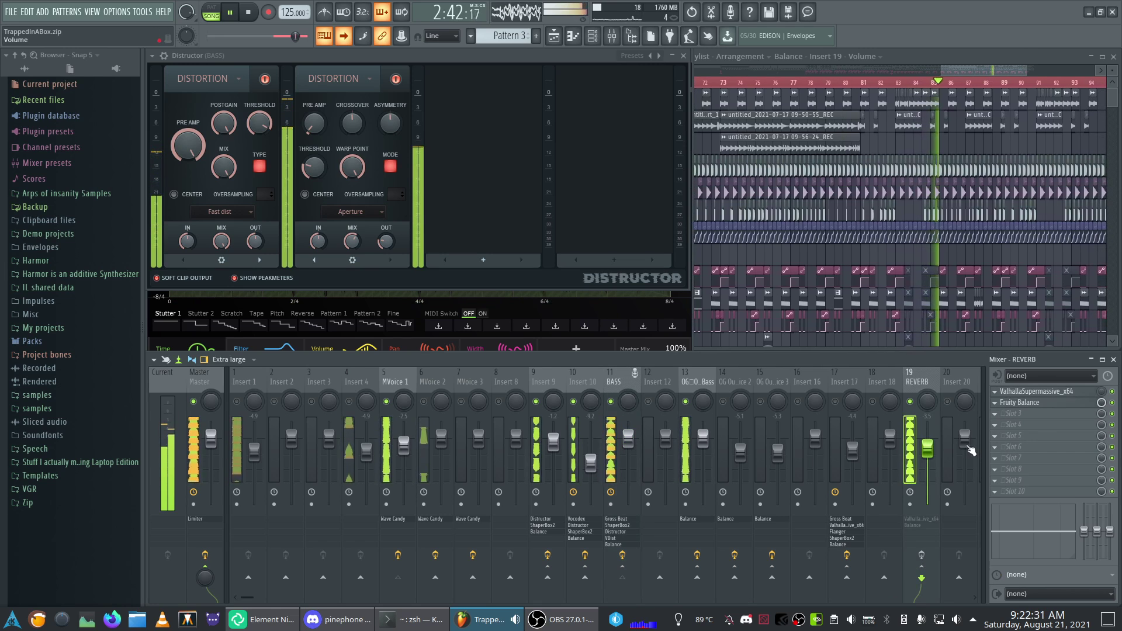
pyautogui.click(1040, 391)
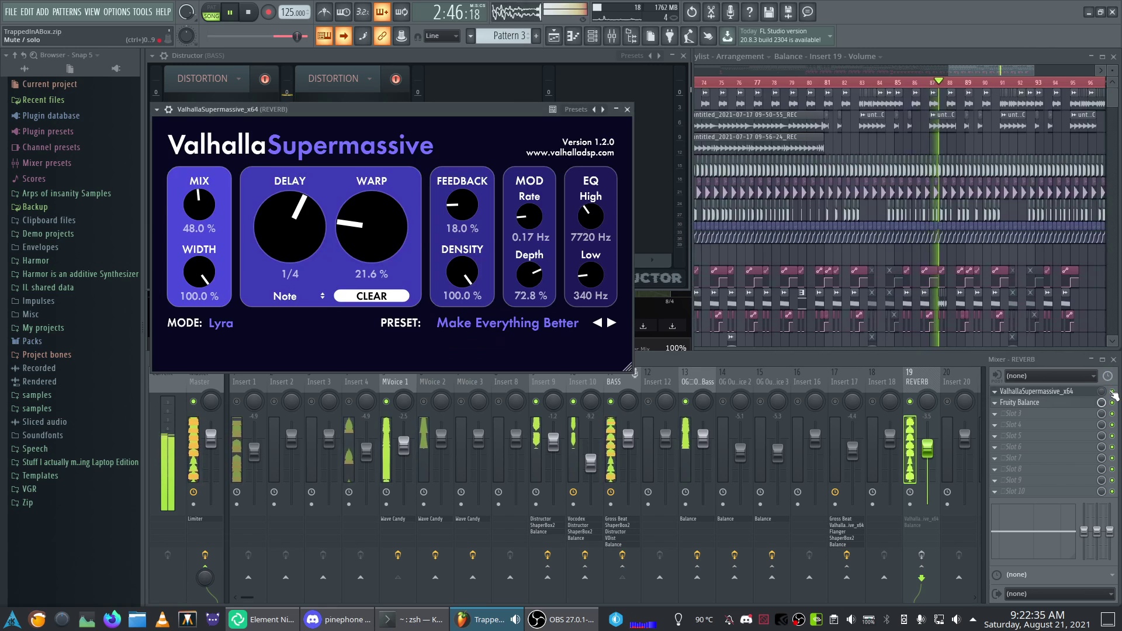
pyautogui.click(916, 504)
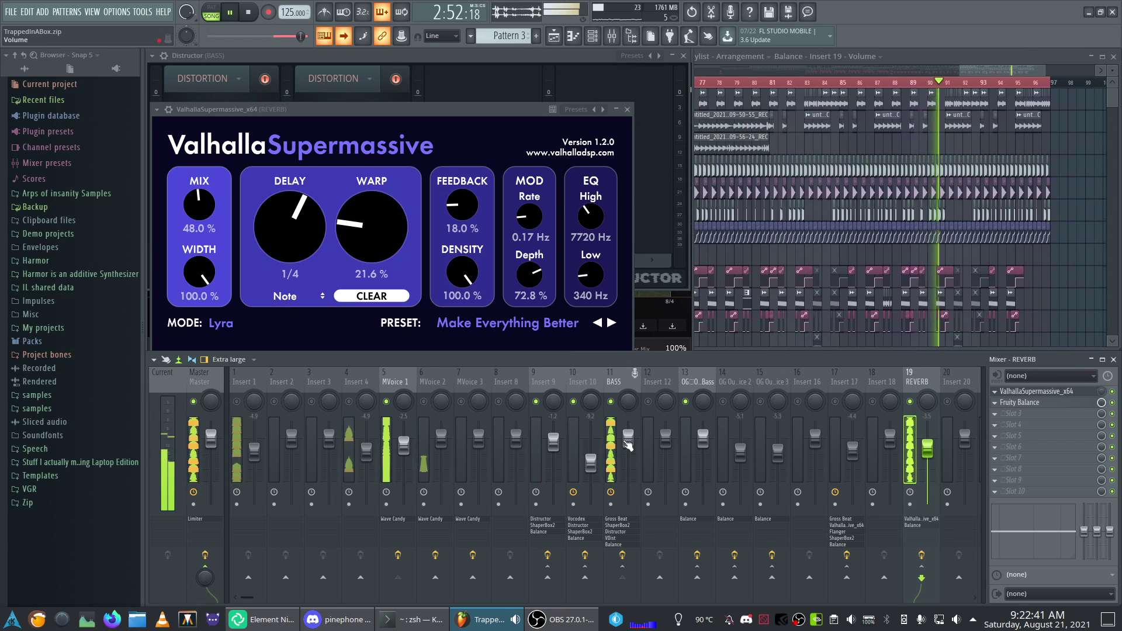
# Step: Inspect the routing of the BASS, REVERB, OG Out Bass and MVoice 1 mixer tracks
pyautogui.click(609, 440)
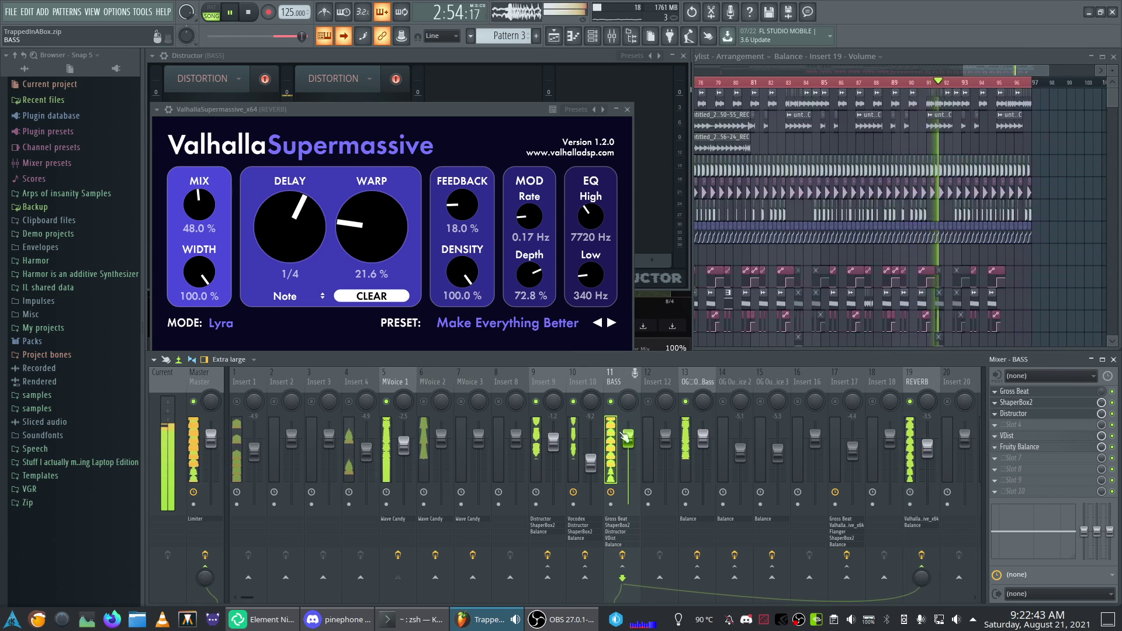
pyautogui.click(914, 447)
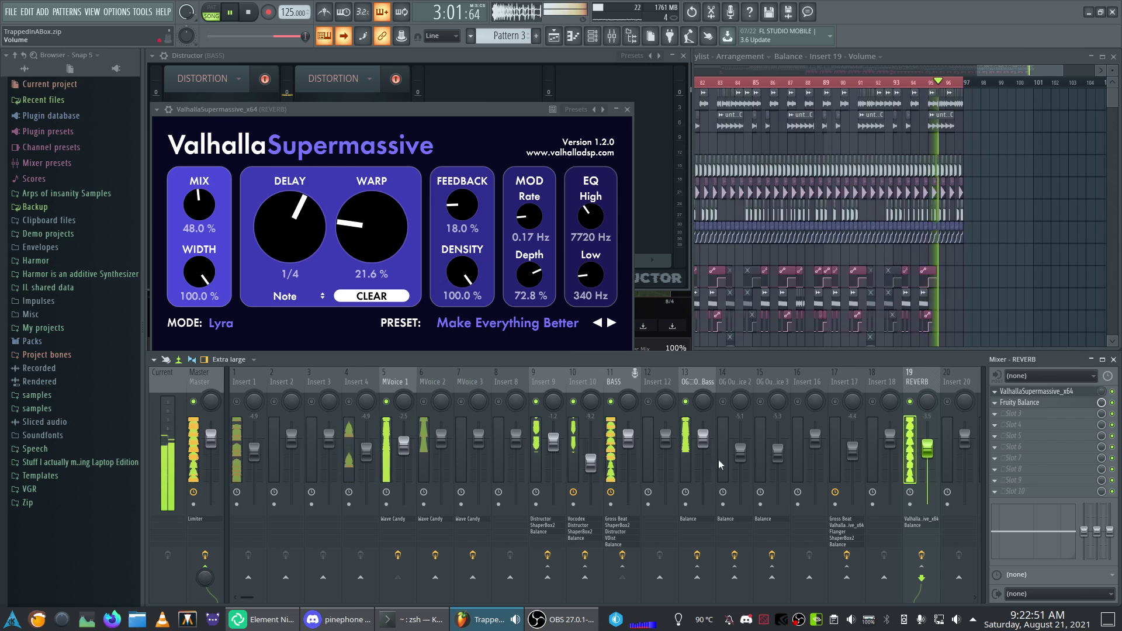
pyautogui.click(577, 442)
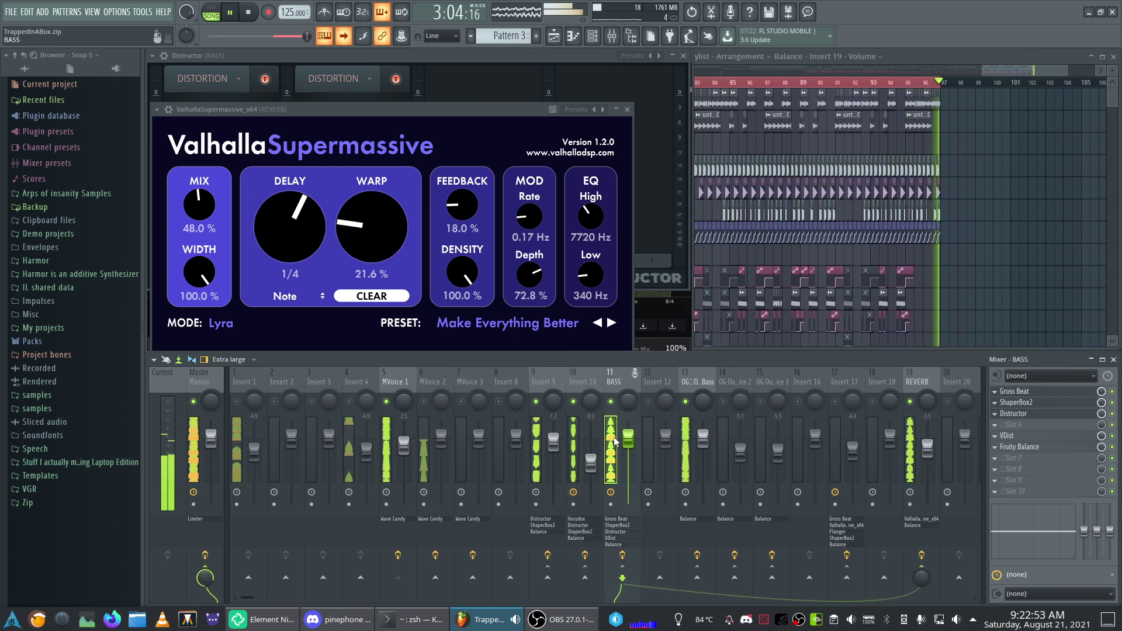
pyautogui.click(685, 444)
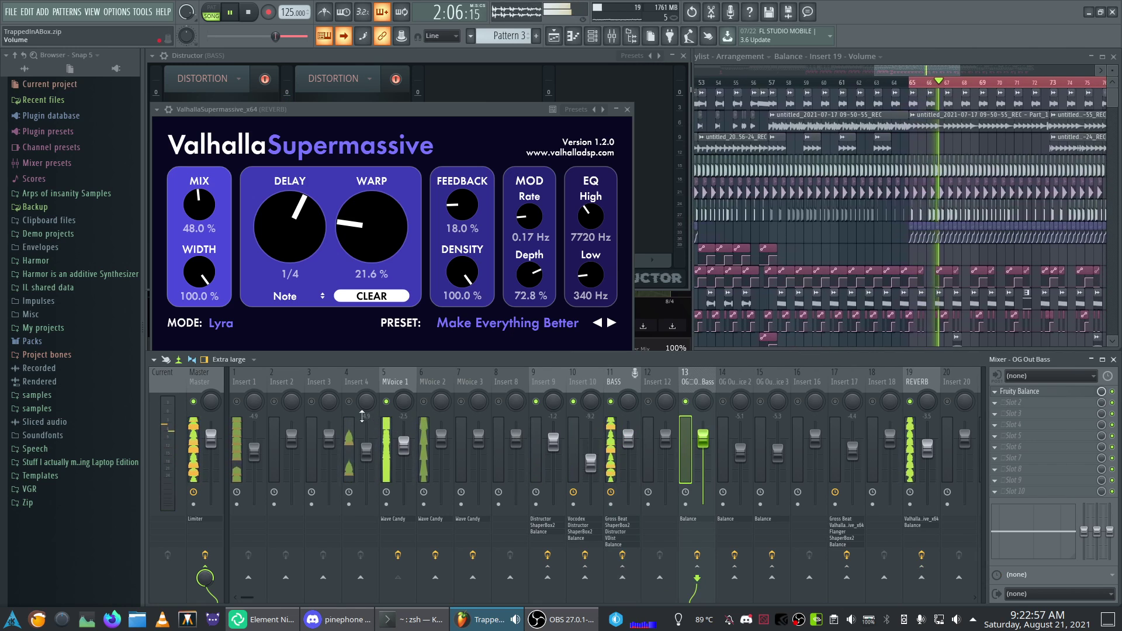
pyautogui.click(393, 412)
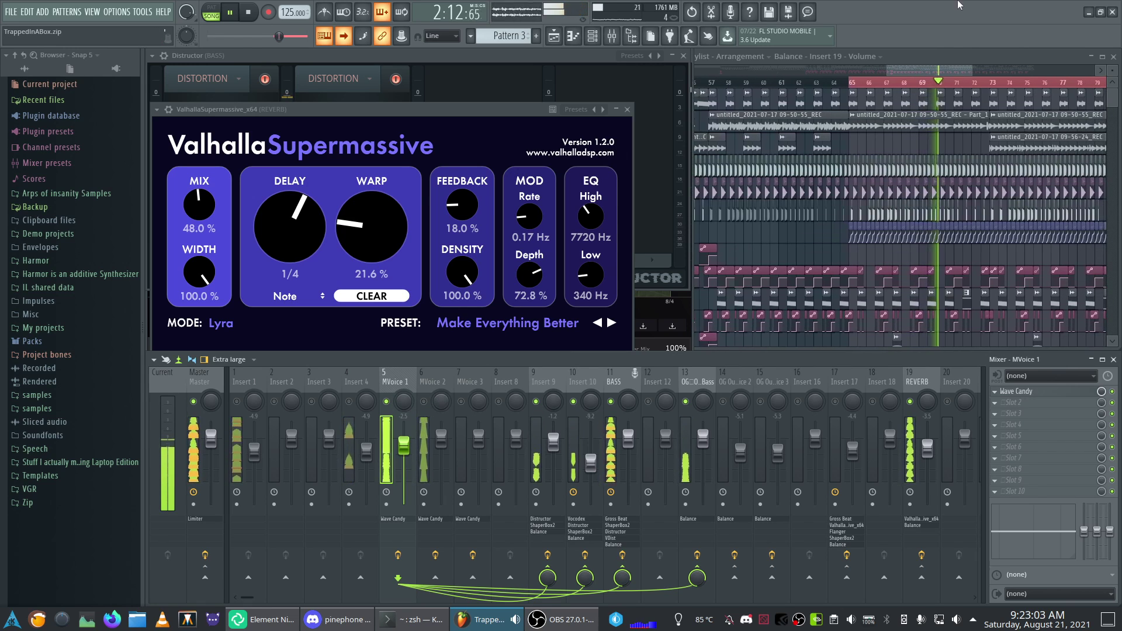
# Step: Solo MVoice 2 with its routed tracks and select bars 17 to 33 of the playlist for looped playback
pyautogui.rightClick(423, 403)
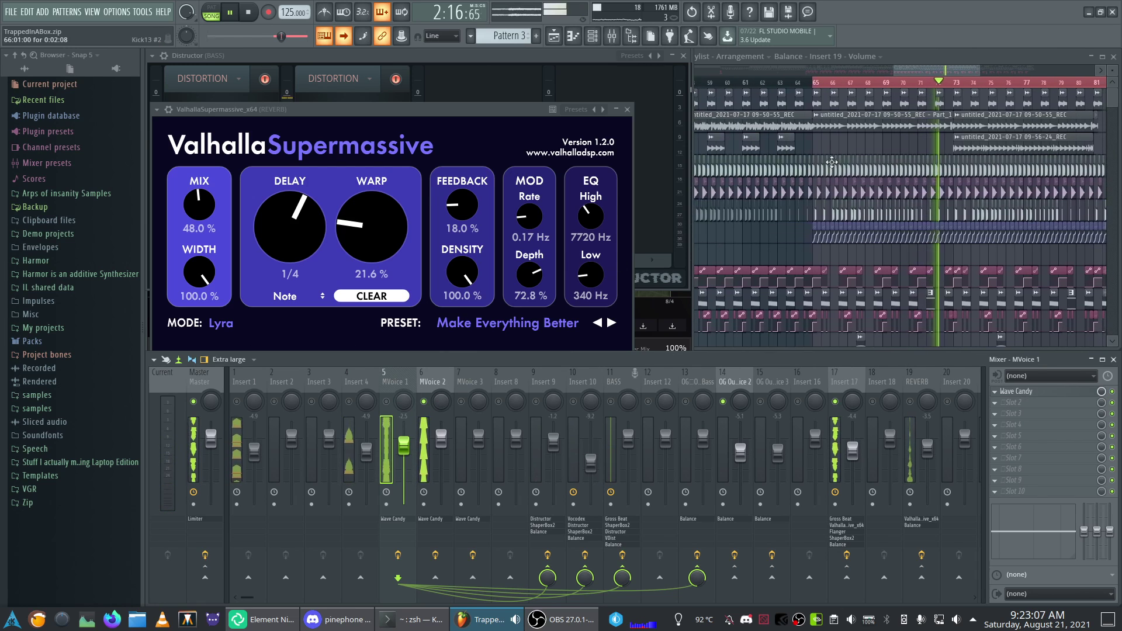
pyautogui.press('space')
pyautogui.click(876, 57)
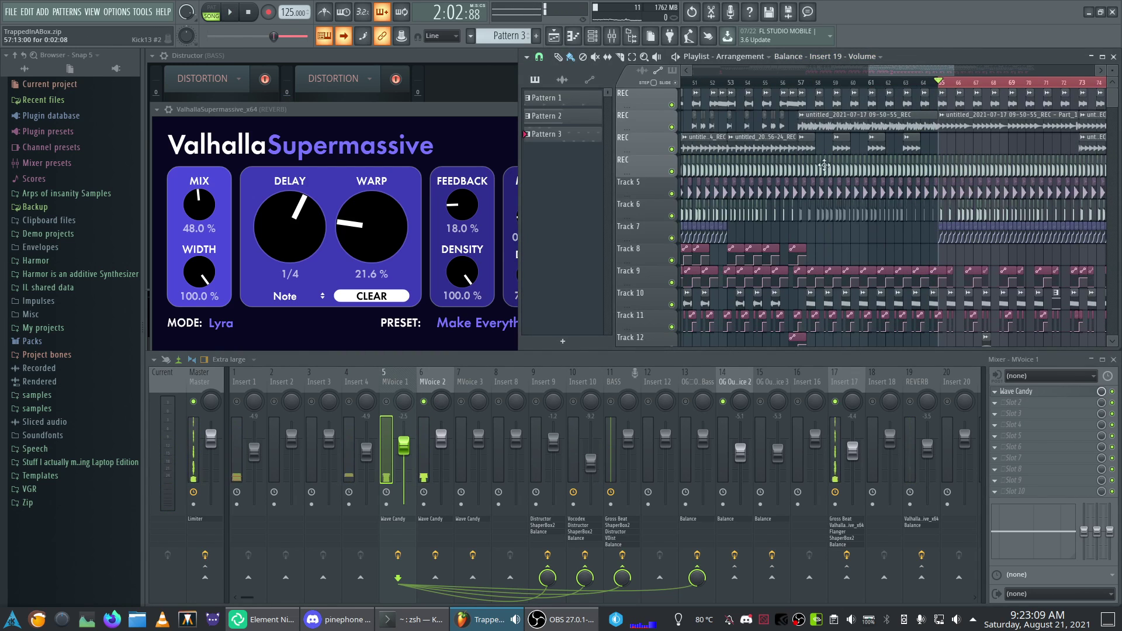
pyautogui.scroll(-3, 891, 199)
pyautogui.moveTo(969, 70); pyautogui.dragTo(943, 88)
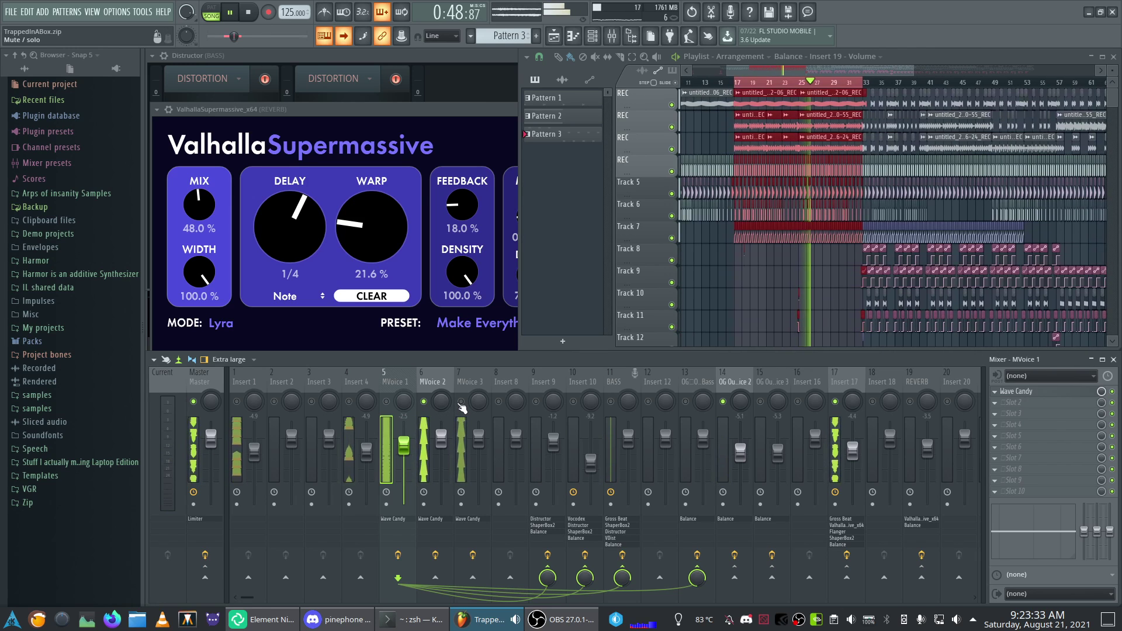
# Step: Solo MVoice 3 with its routed tracks, check its routing against MVoice 2 and unmute MVoice 2
pyautogui.click(418, 448)
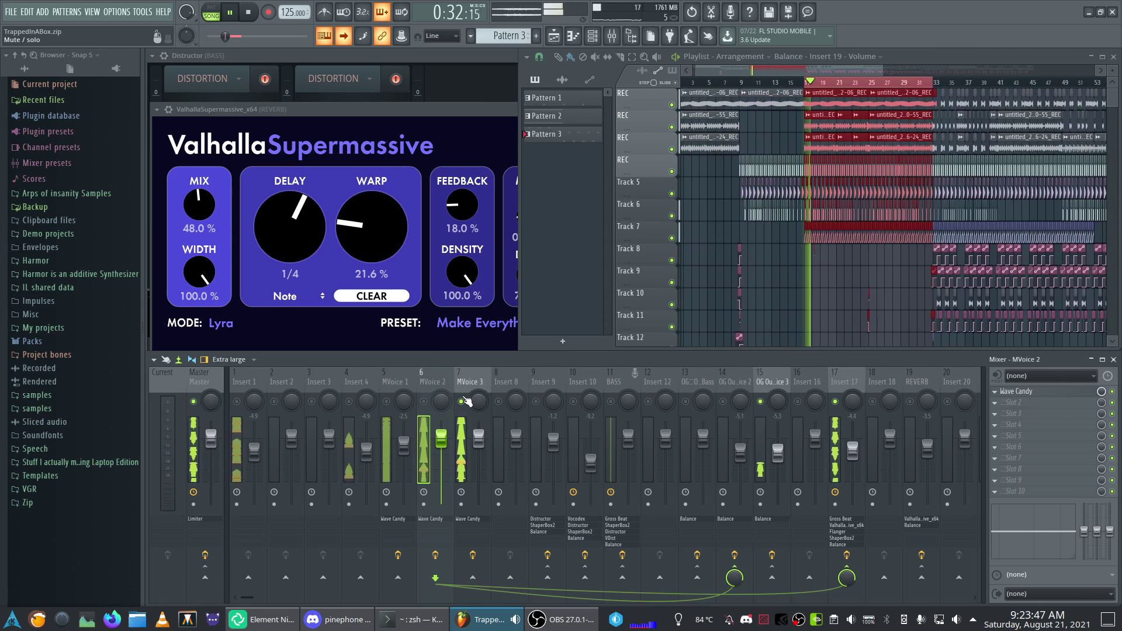
pyautogui.click(461, 449)
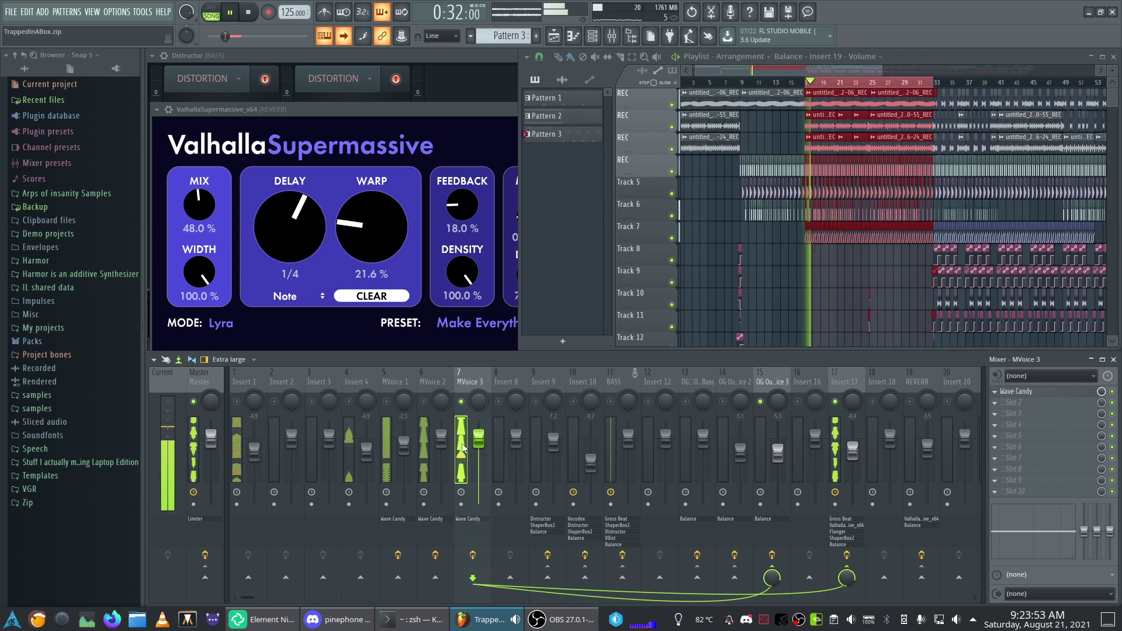
pyautogui.click(424, 402)
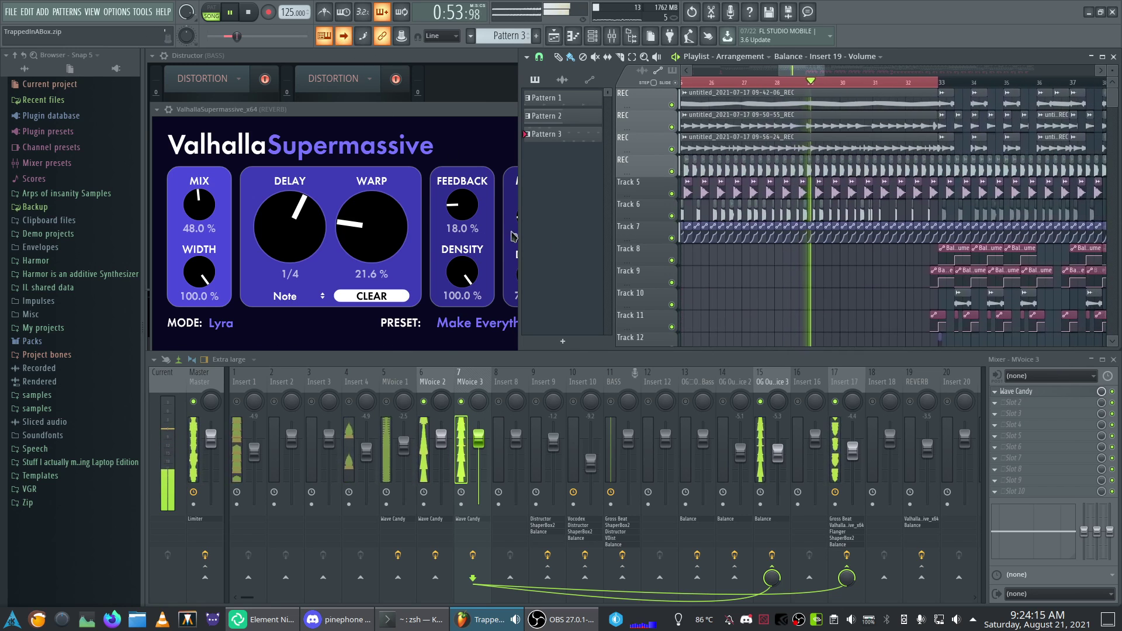
pyautogui.click(425, 451)
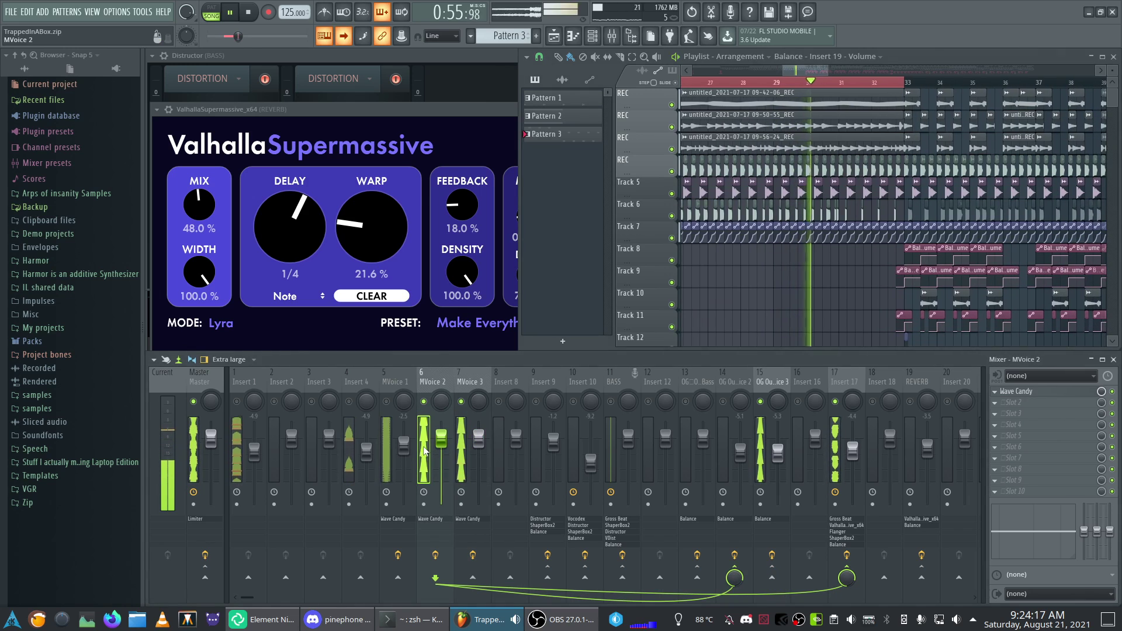
# Step: Unmute the Insert 1, Insert 4 and OG Out Voice 2 mixer tracks
pyautogui.click(236, 401)
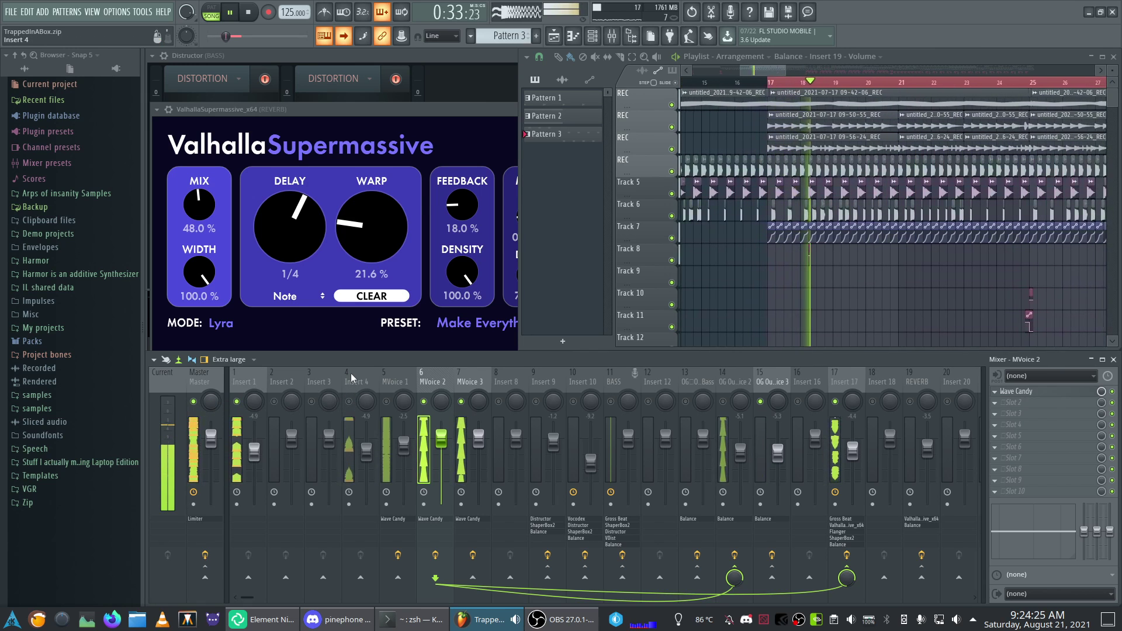
pyautogui.click(349, 402)
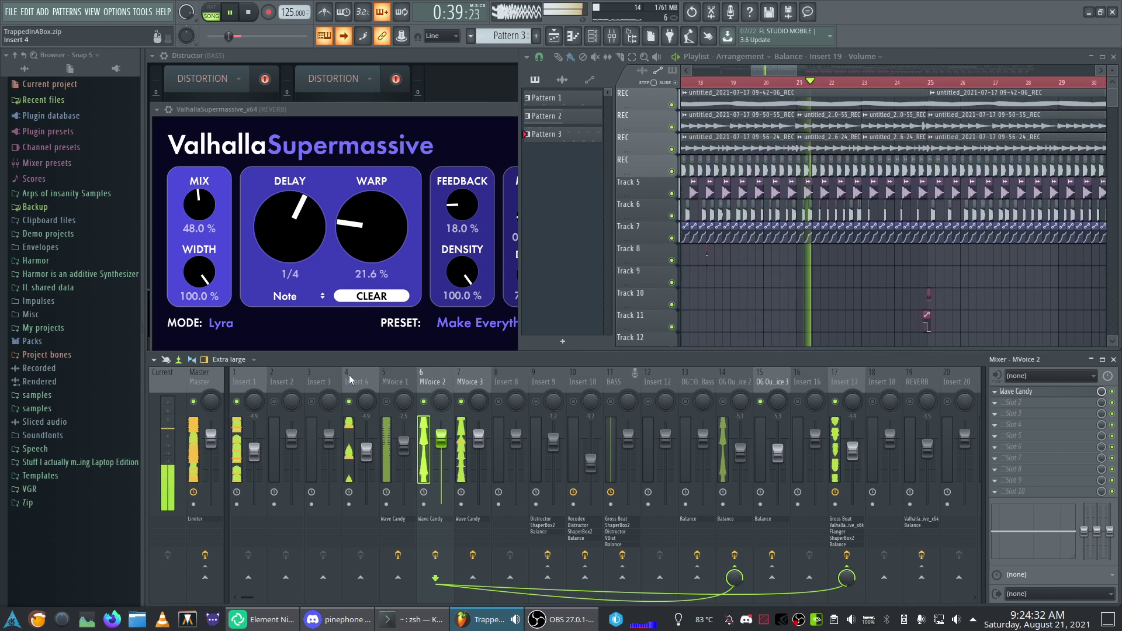
pyautogui.click(725, 402)
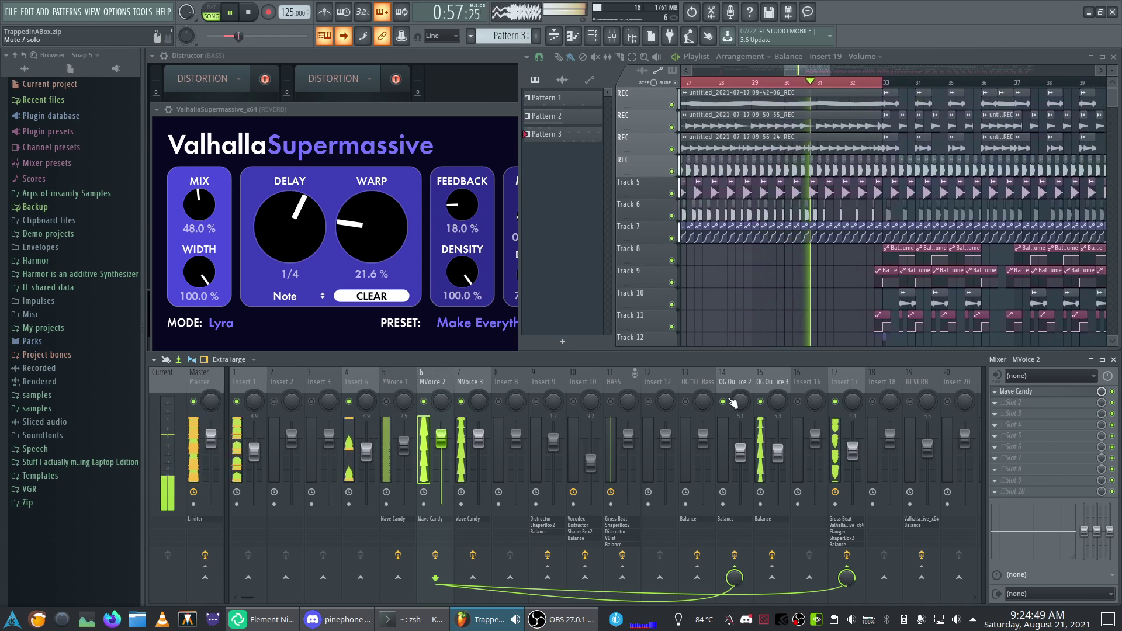
# Step: Select Insert 17 and disable its Fruity Balance, ShaperBox2 and Fruity Flanger effects
pyautogui.click(832, 483)
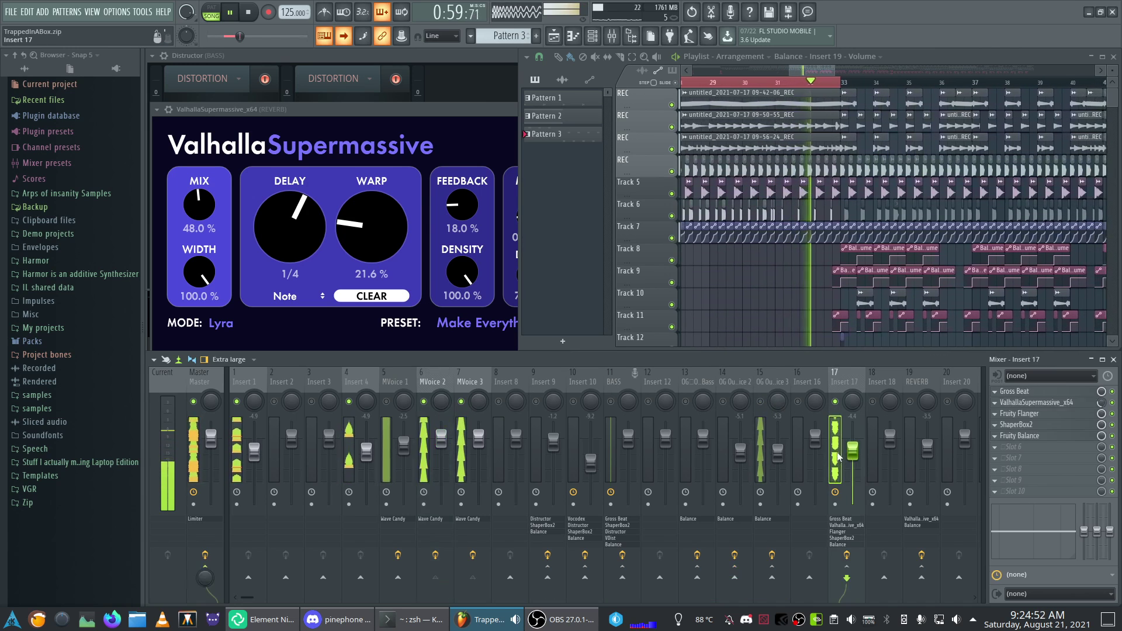
pyautogui.click(1112, 436)
pyautogui.click(1112, 414)
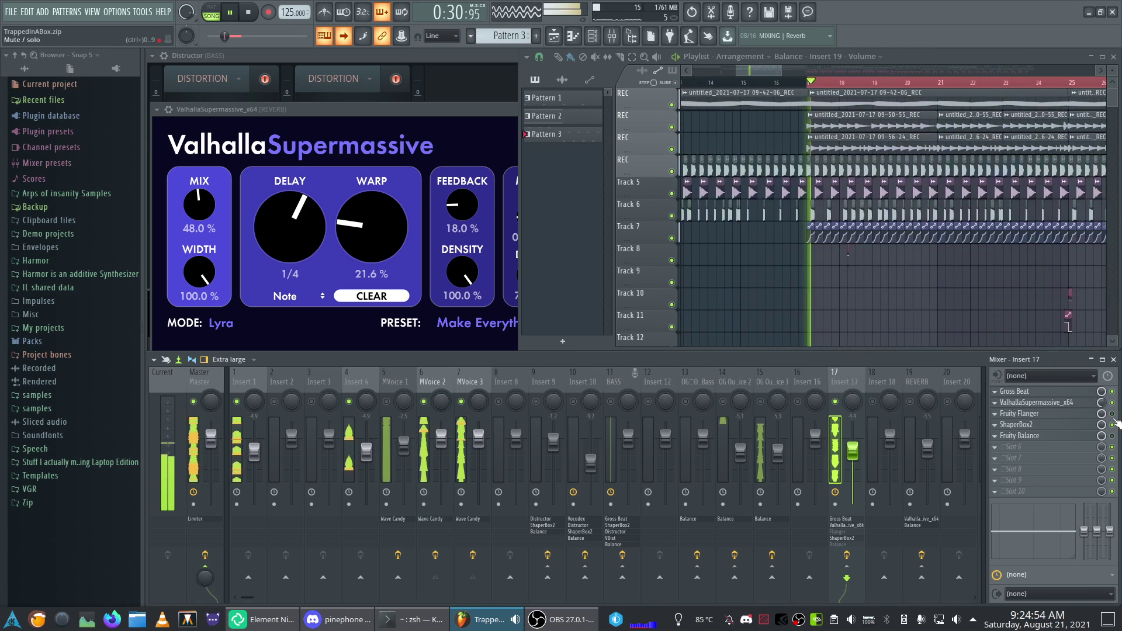
# Step: Open the Gross Beat effect of Insert 17 and move its window up over the ValhallaSupermassive window
pyautogui.click(1042, 394)
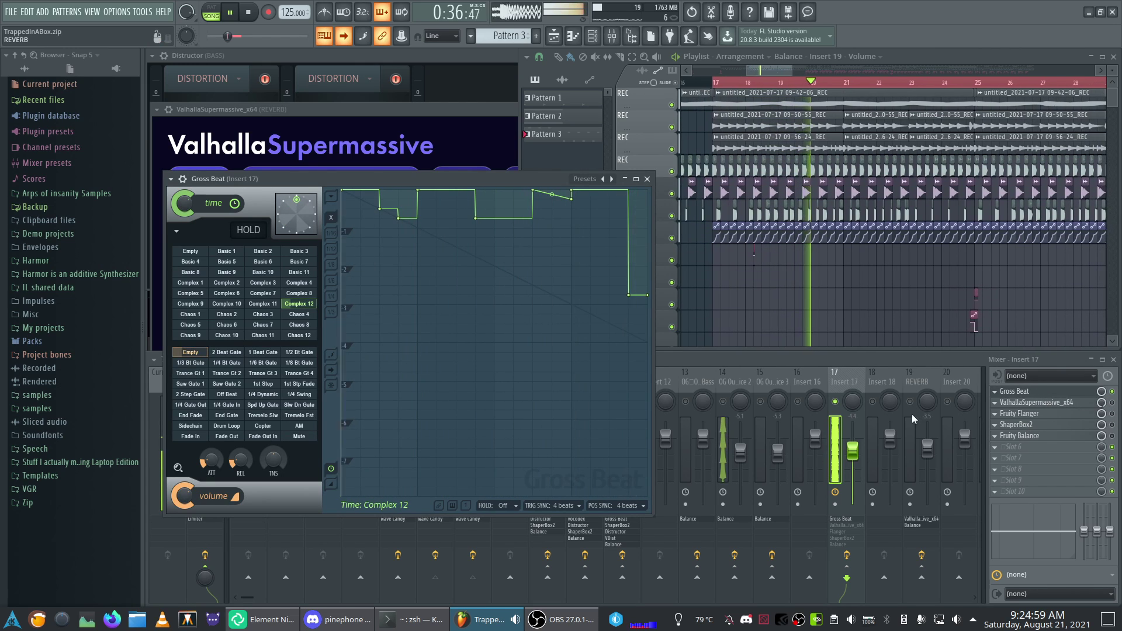
pyautogui.moveTo(506, 178); pyautogui.dragTo(834, 163)
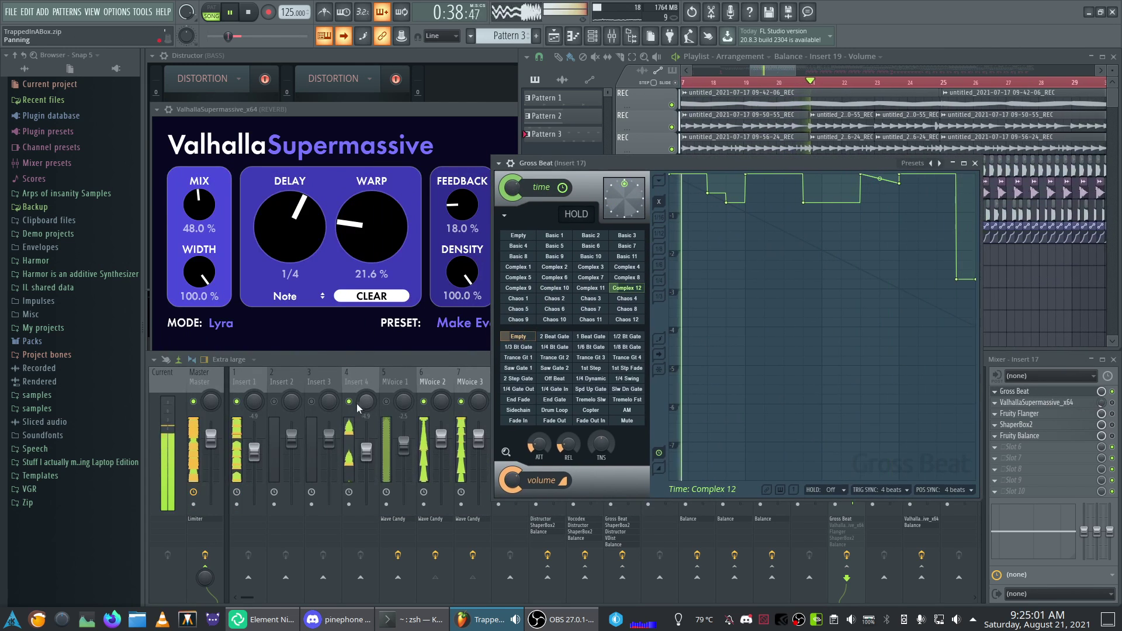
pyautogui.moveTo(690, 163); pyautogui.dragTo(349, 52)
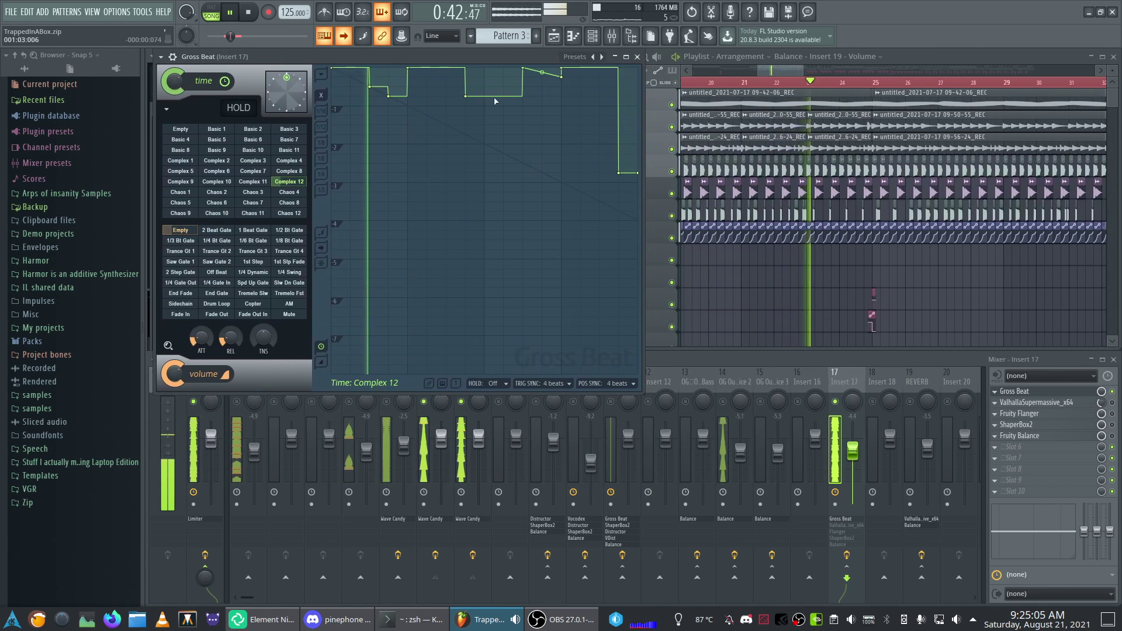
pyautogui.moveTo(419, 55); pyautogui.dragTo(408, 54)
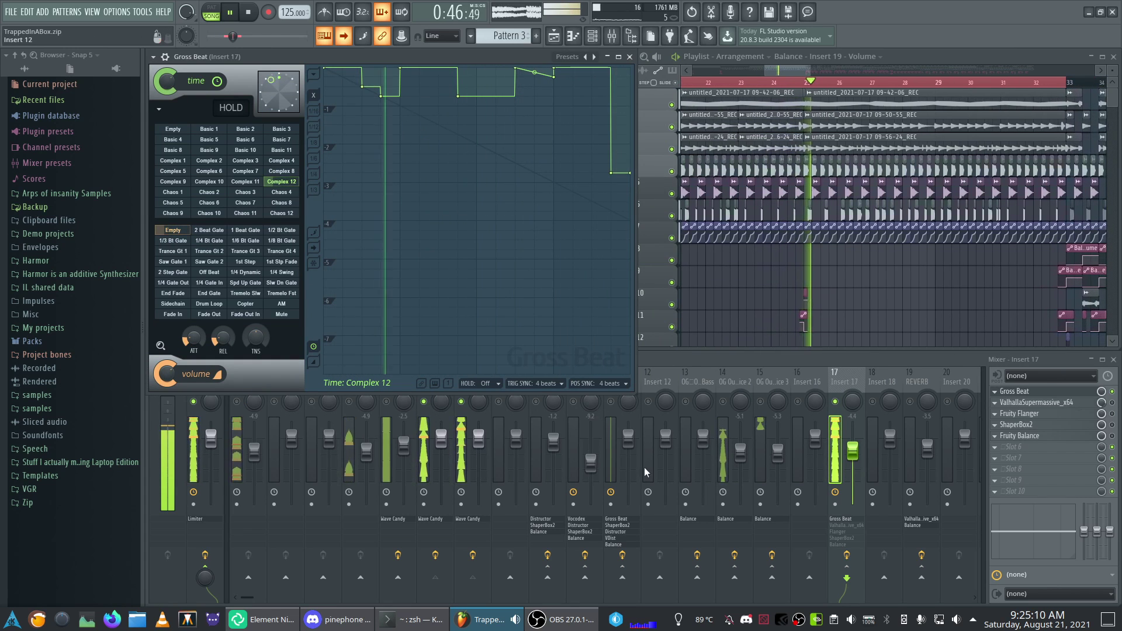
# Step: Enable ValhallaSupermassive and Fruity Flanger on Insert 17 and open the Fruity Flanger window
pyautogui.click(911, 440)
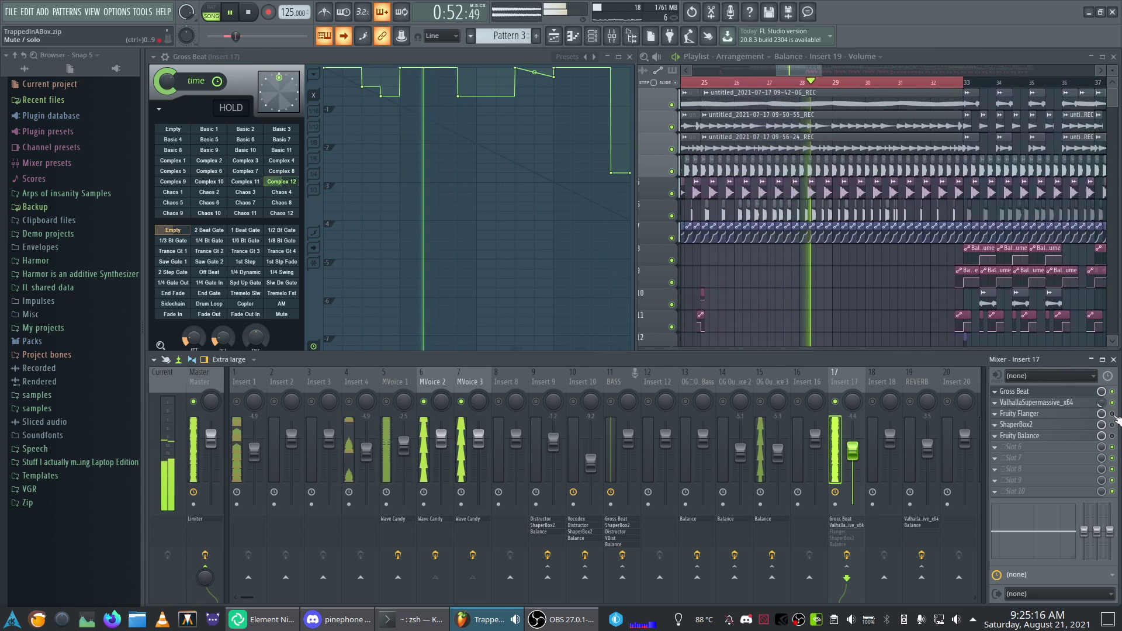
pyautogui.click(1077, 414)
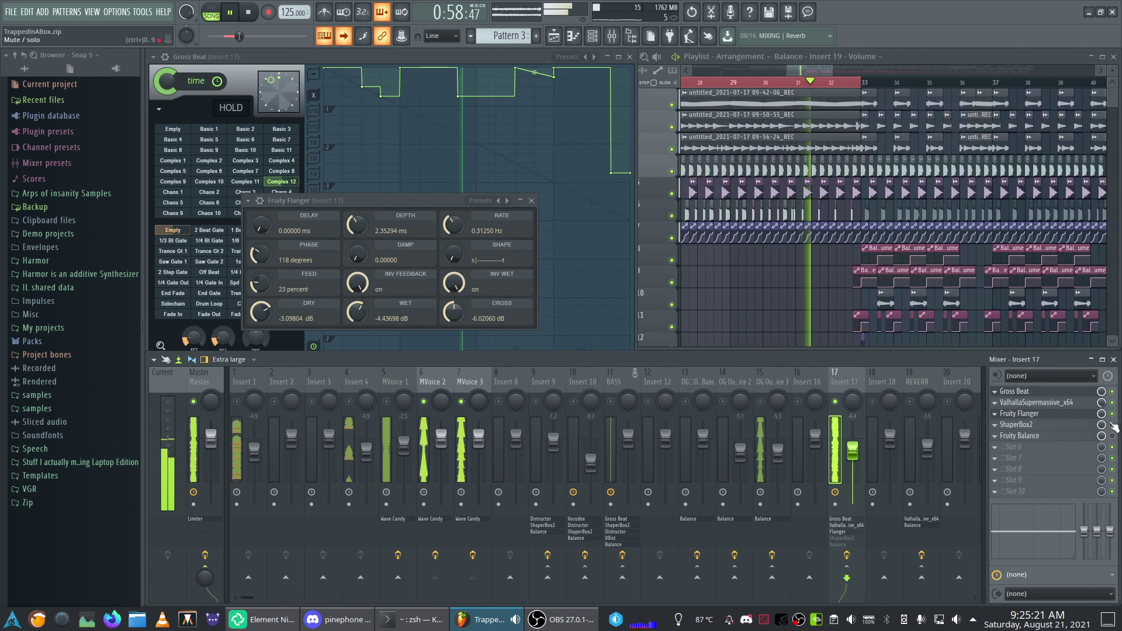
# Step: Open the ShaperBox2 effect of Insert 17, enable it and move its window up from the mixer
pyautogui.click(1066, 427)
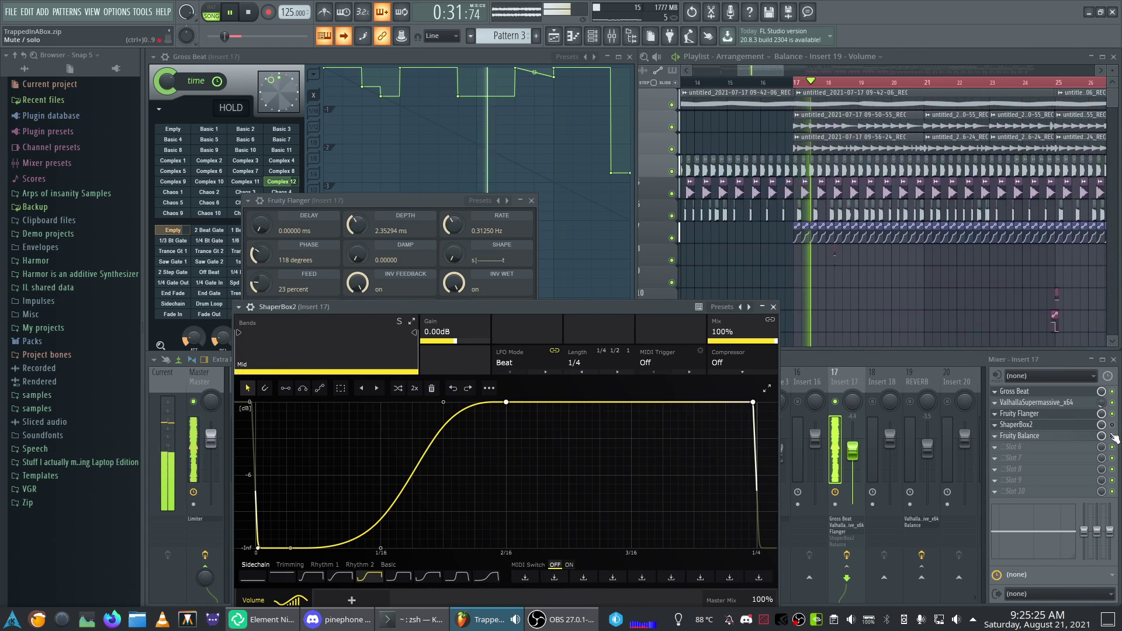
pyautogui.click(842, 383)
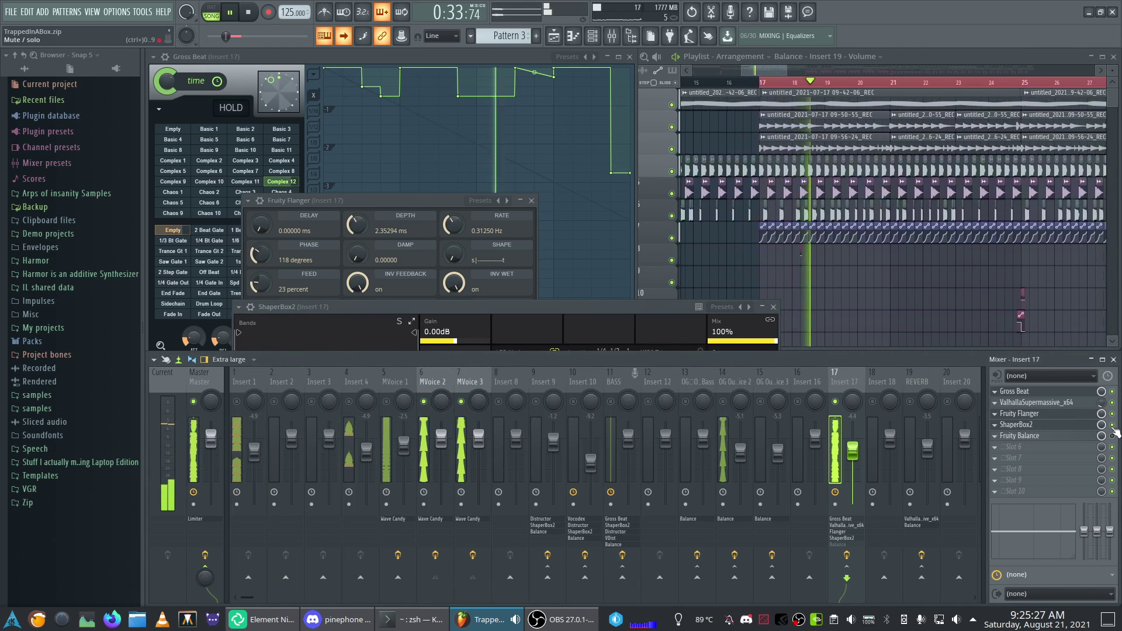
pyautogui.click(699, 323)
pyautogui.moveTo(471, 308); pyautogui.dragTo(633, 168)
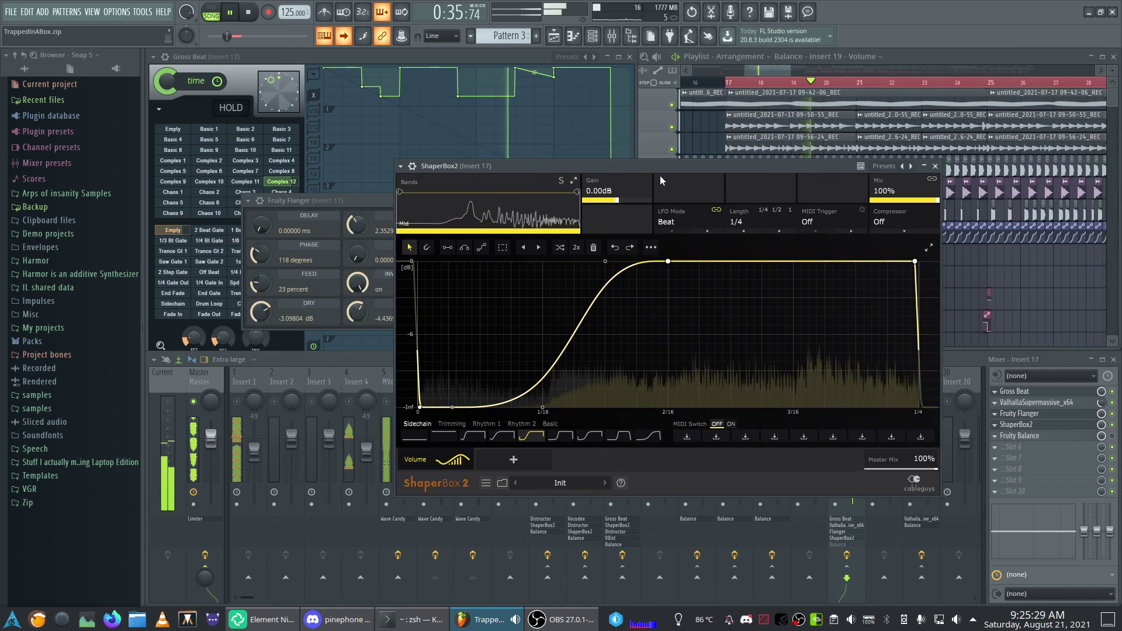
# Step: Restart playback from the start of the loop and unmute Insert 1
pyautogui.press('space')
pyautogui.press('space')
pyautogui.click(245, 402)
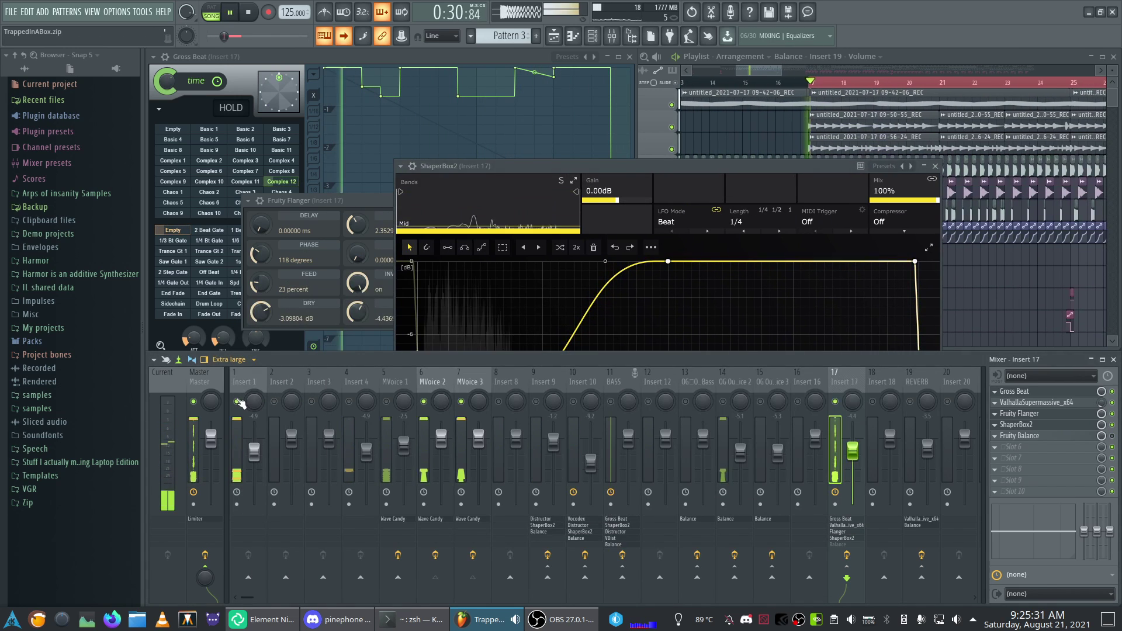
# Step: Place the ShaperBox2 window above the mixer and enable Fruity Balance on Insert 17
pyautogui.moveTo(536, 166); pyautogui.dragTo(531, 111)
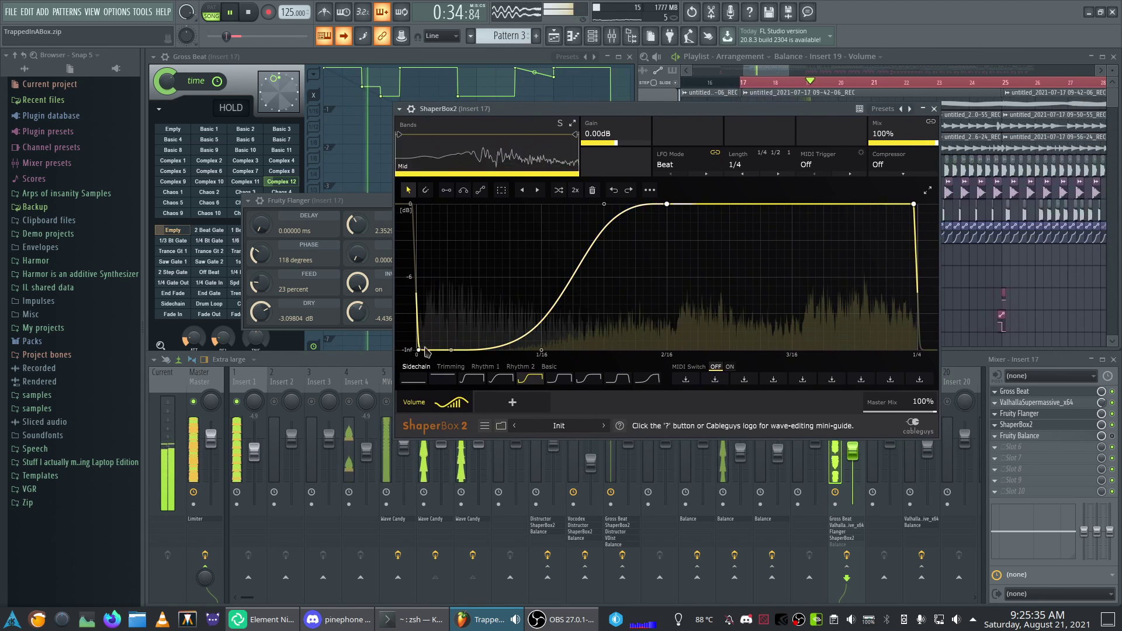
pyautogui.moveTo(577, 105); pyautogui.dragTo(325, 48)
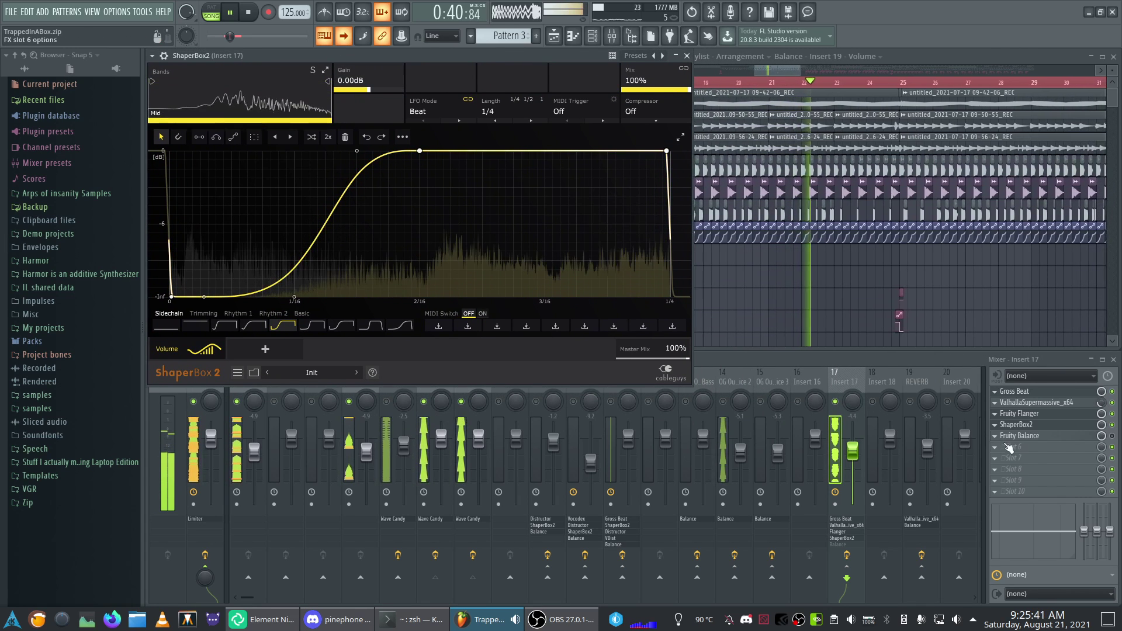
pyautogui.click(540, 405)
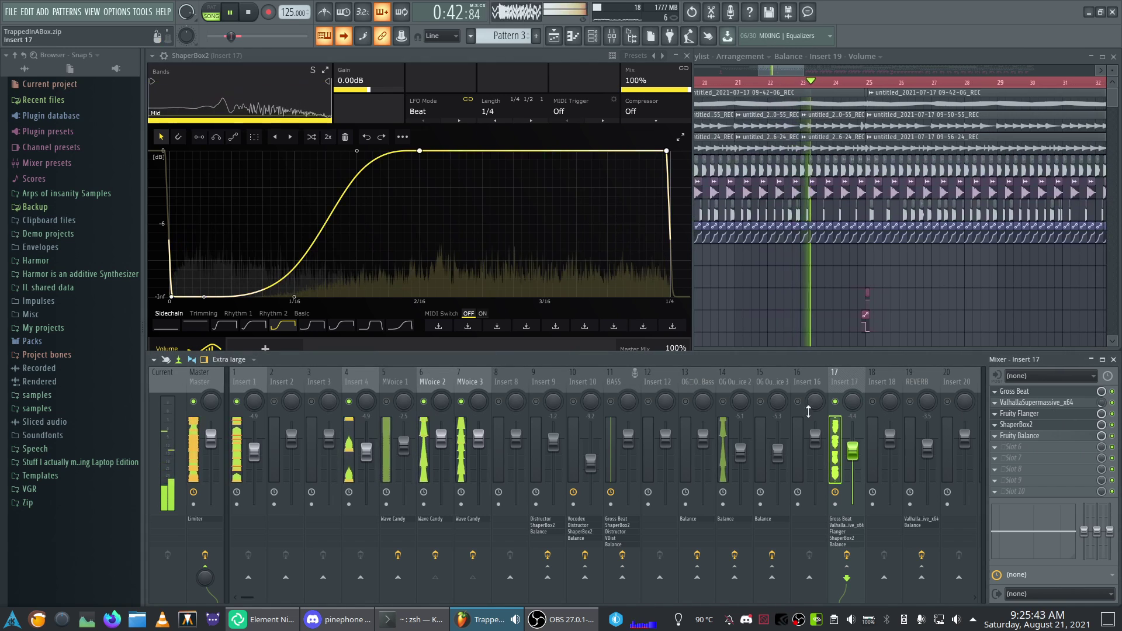
# Step: Unmute all mixer tracks, stop playback and switch to OBS
pyautogui.rightClick(388, 401)
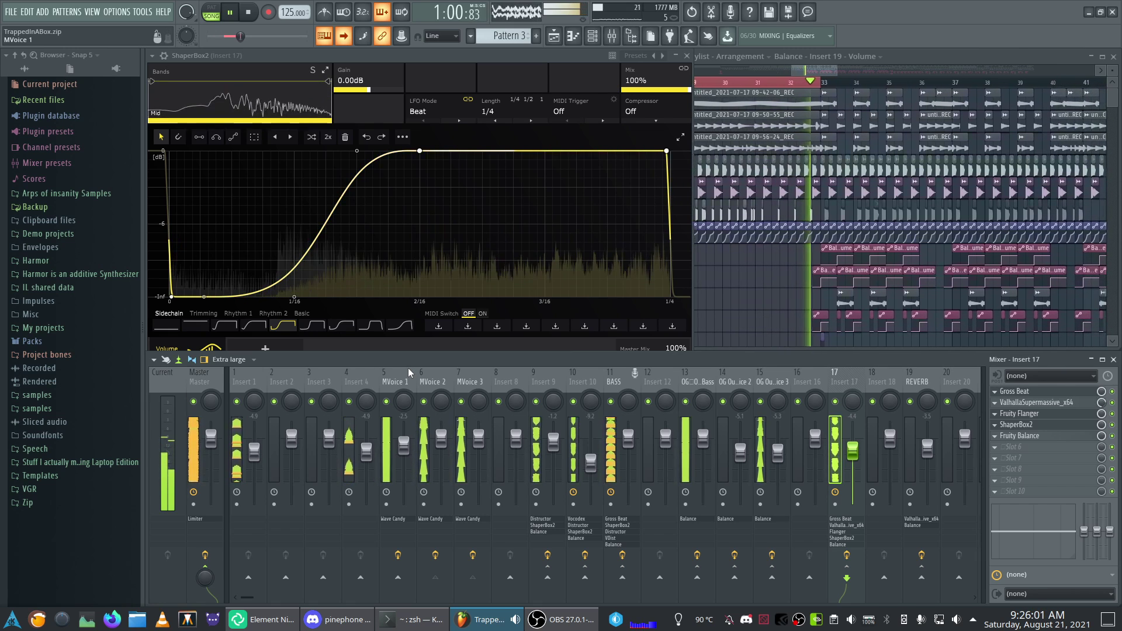
pyautogui.press('space')
pyautogui.click(561, 619)
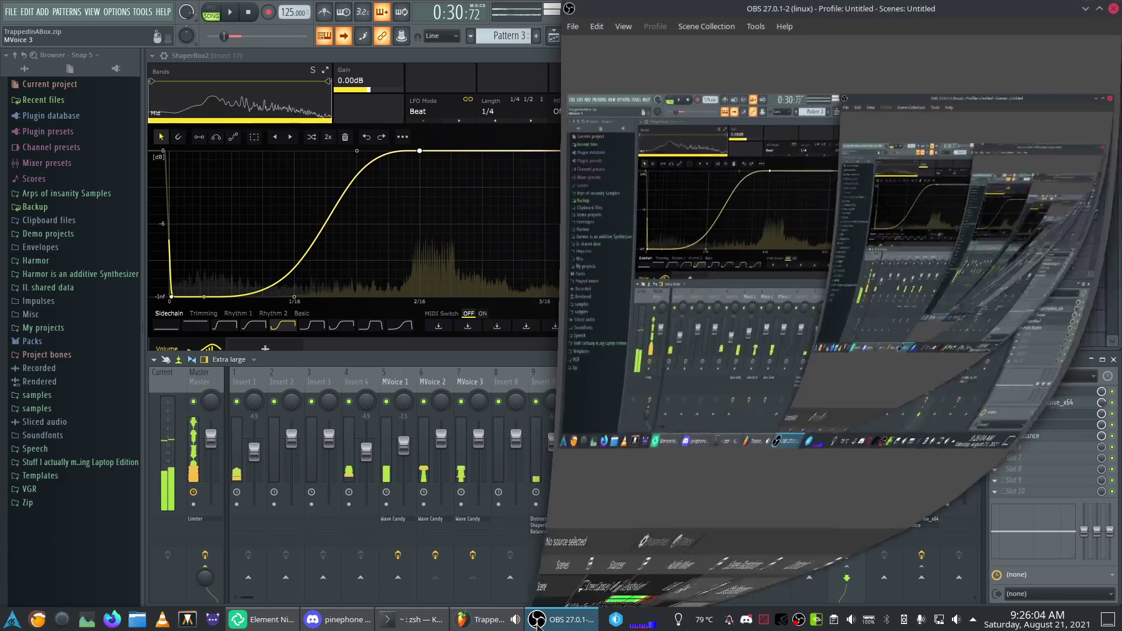